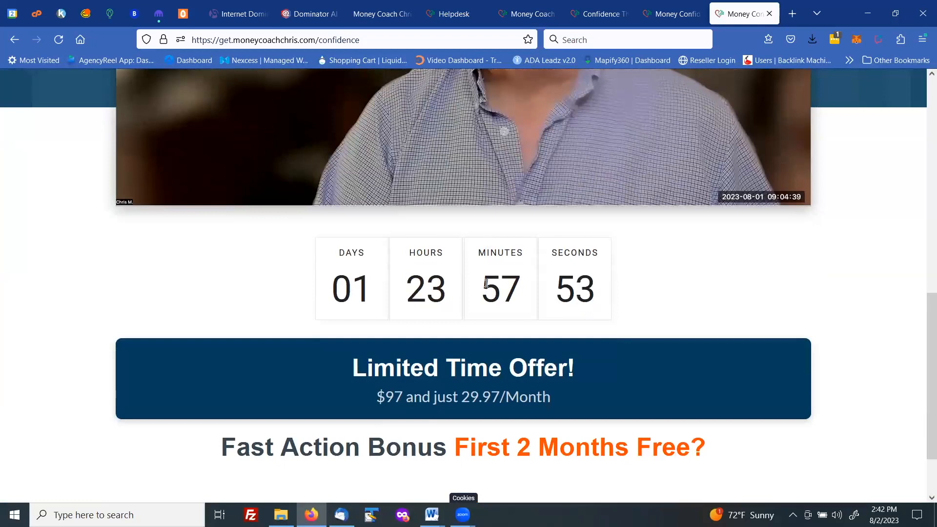
Step: Switch from the live sales page to the Kartra page editor and return to the dashboard
{"action": "scroll", "coordinate": [485, 286], "scroll_direction": "down", "scroll_amount": 3}
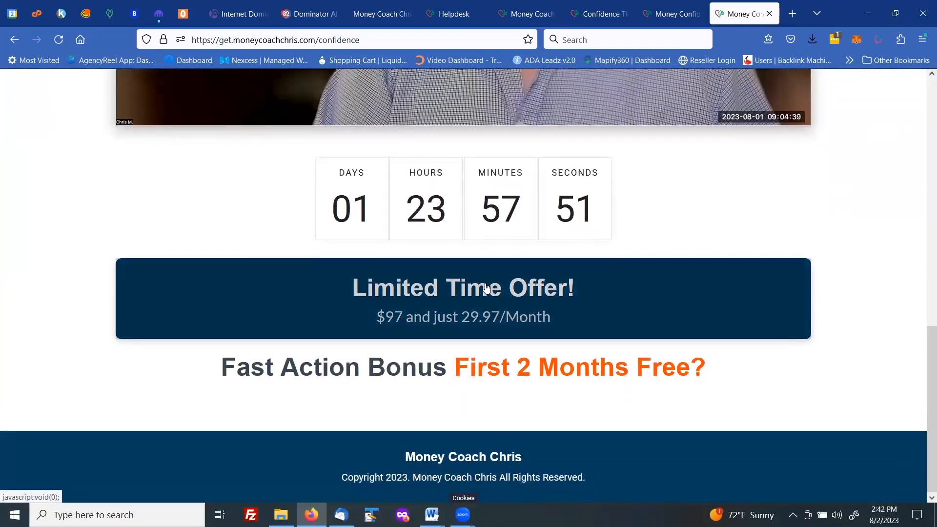
{"action": "scroll", "coordinate": [486, 288], "scroll_direction": "up", "scroll_amount": 8}
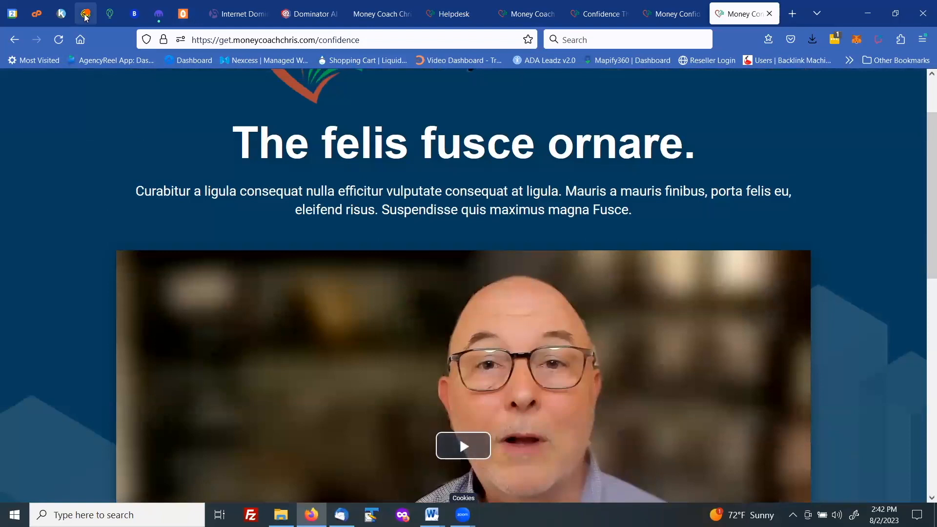
{"action": "left_click", "coordinate": [61, 14]}
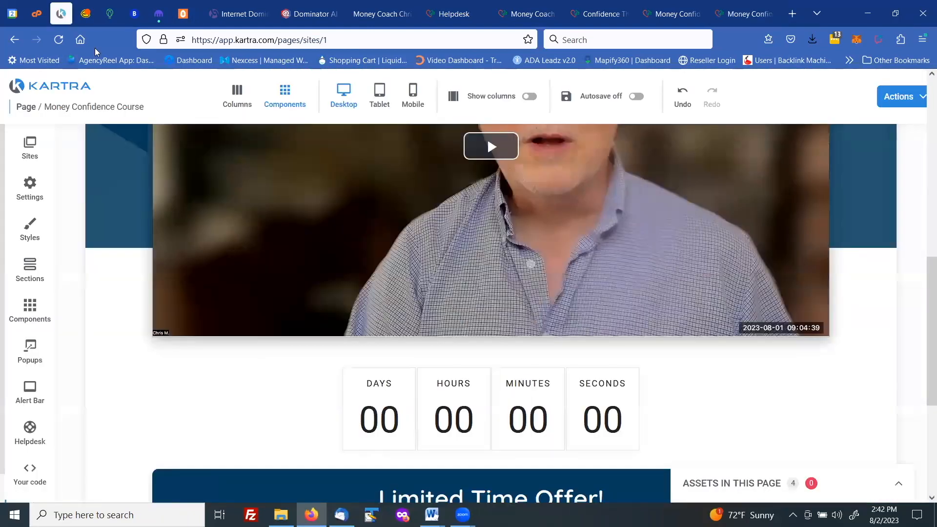
{"action": "left_click", "coordinate": [913, 96]}
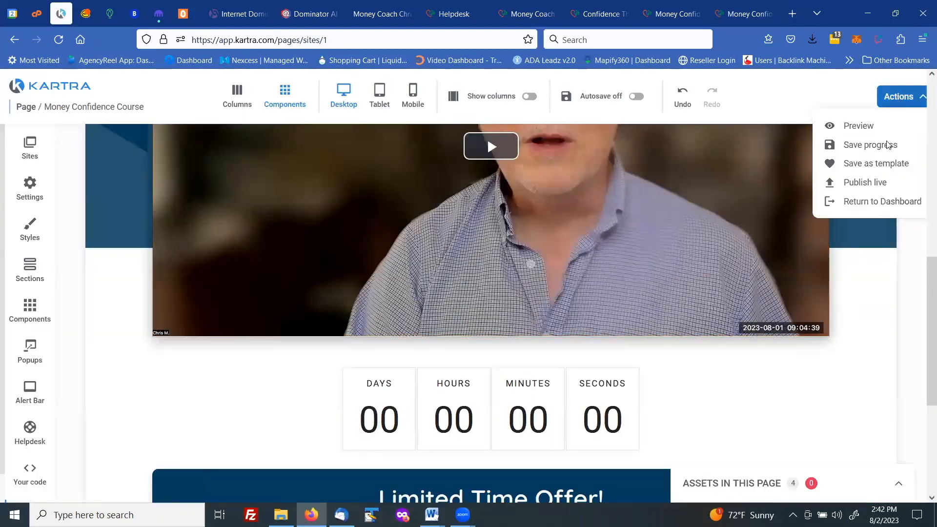
{"action": "left_click", "coordinate": [877, 202]}
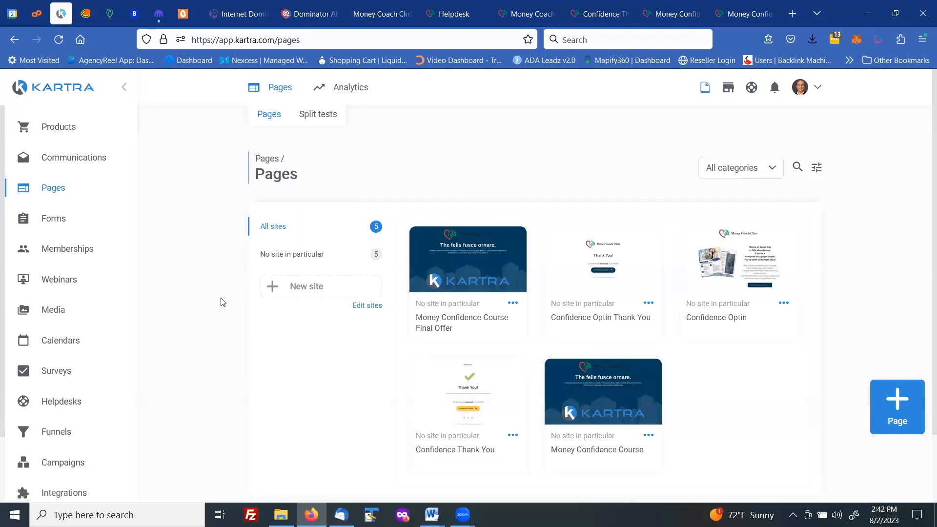
Step: Create a new communication sequence named Confidence, filling in a public description beginning Confid
{"action": "left_click", "coordinate": [76, 163]}
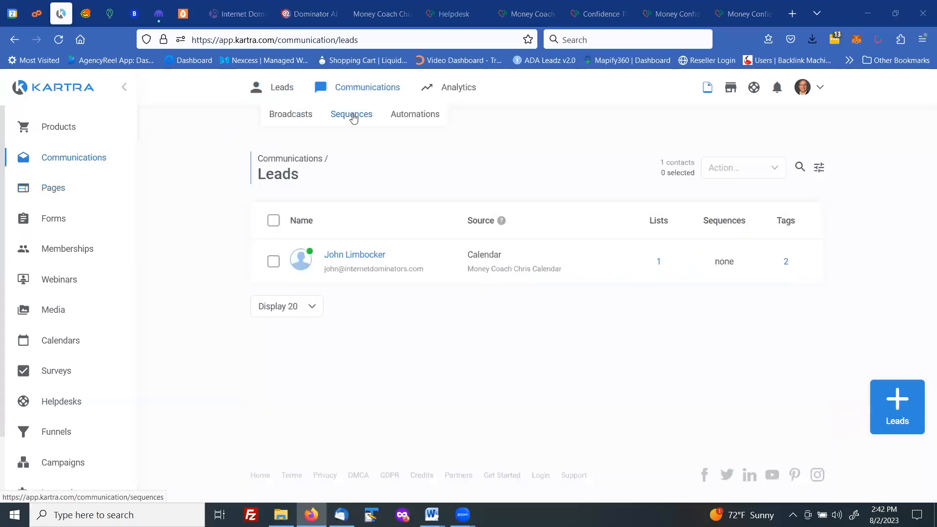
{"action": "left_click", "coordinate": [353, 115]}
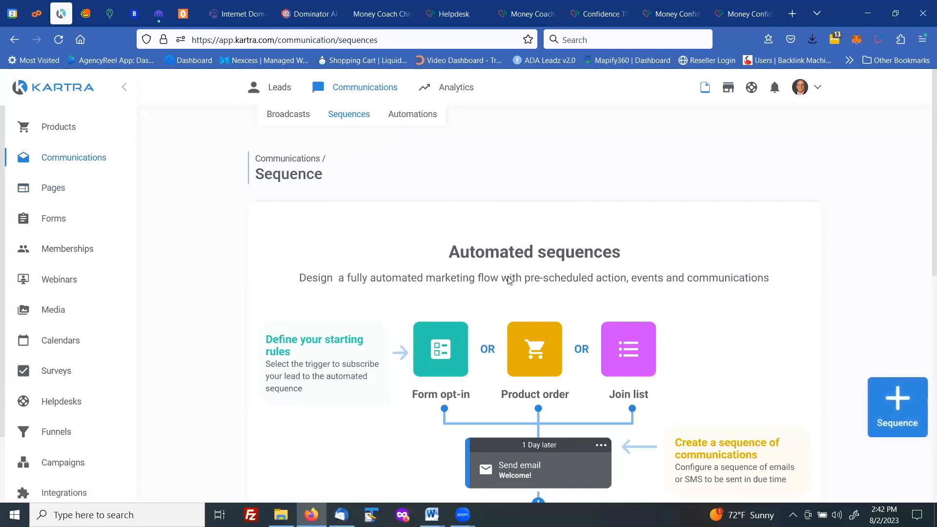
{"action": "left_click", "coordinate": [898, 399]}
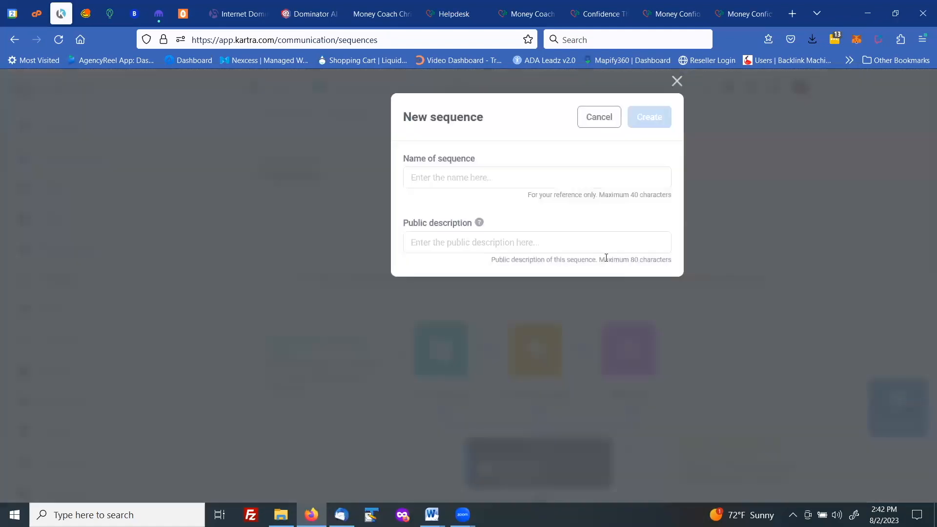
{"action": "left_click", "coordinate": [446, 178]}
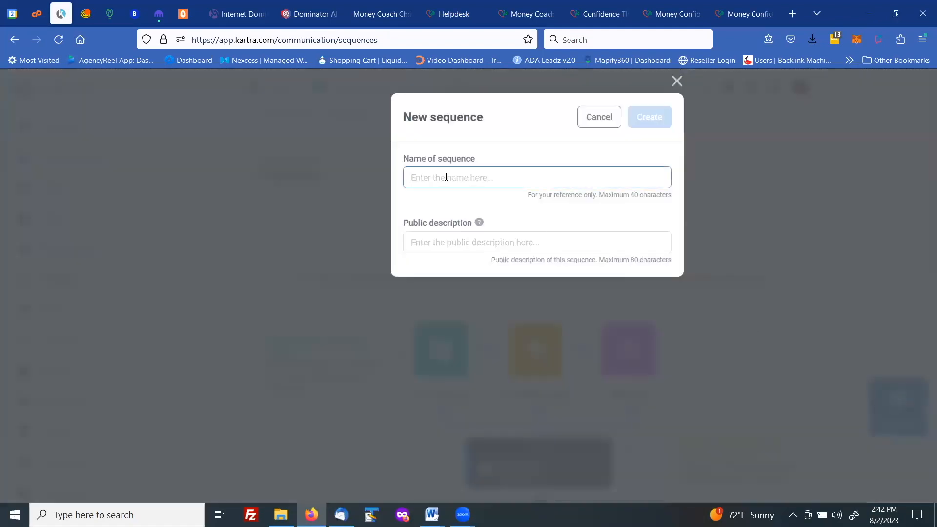
{"action": "type", "text": "Confidence"}
{"action": "left_click", "coordinate": [436, 244]}
{"action": "type", "text": "C"}
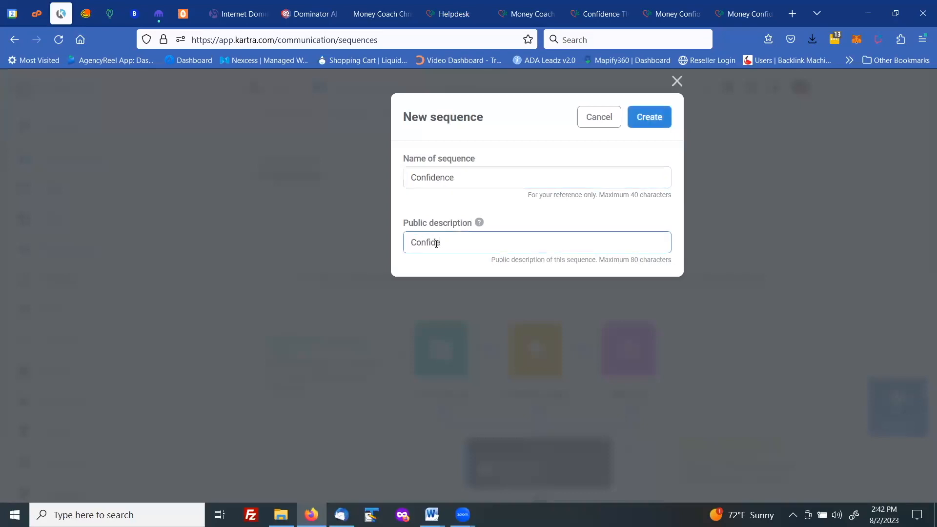
{"action": "left_click", "coordinate": [643, 114]}
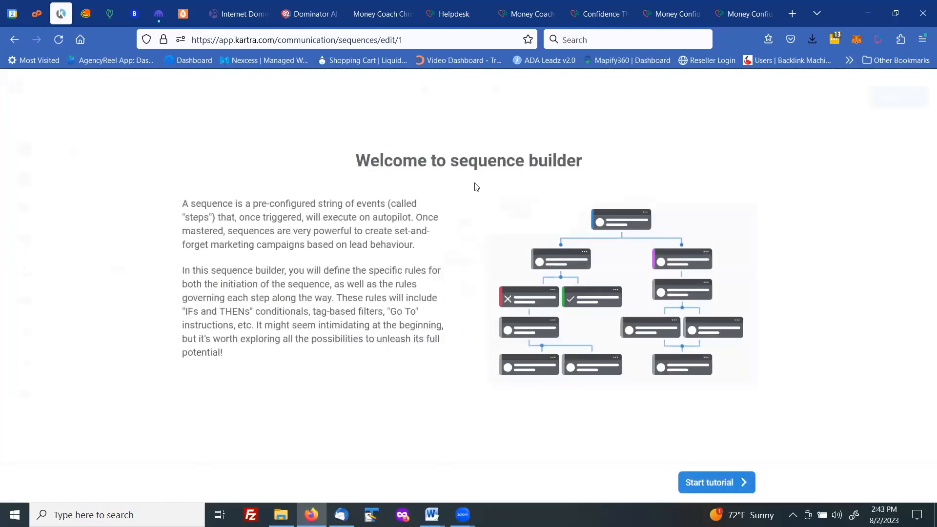
Step: Step through the sequence builder tutorial to its end
{"action": "left_click", "coordinate": [718, 483]}
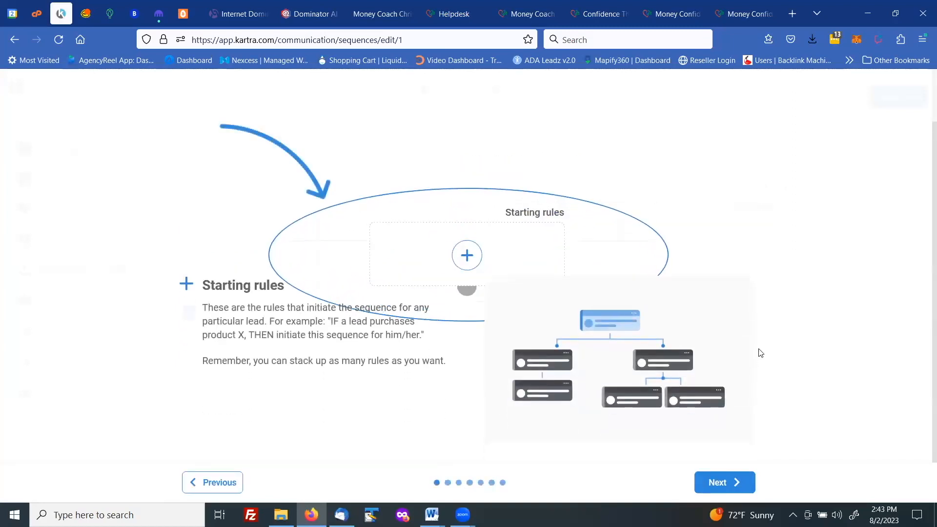
{"action": "left_click", "coordinate": [718, 483]}
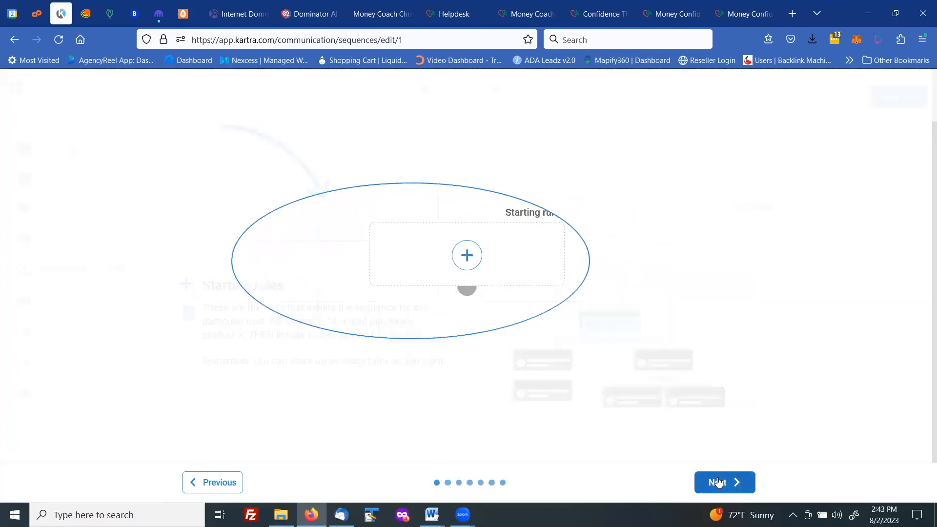
{"action": "left_click", "coordinate": [717, 483]}
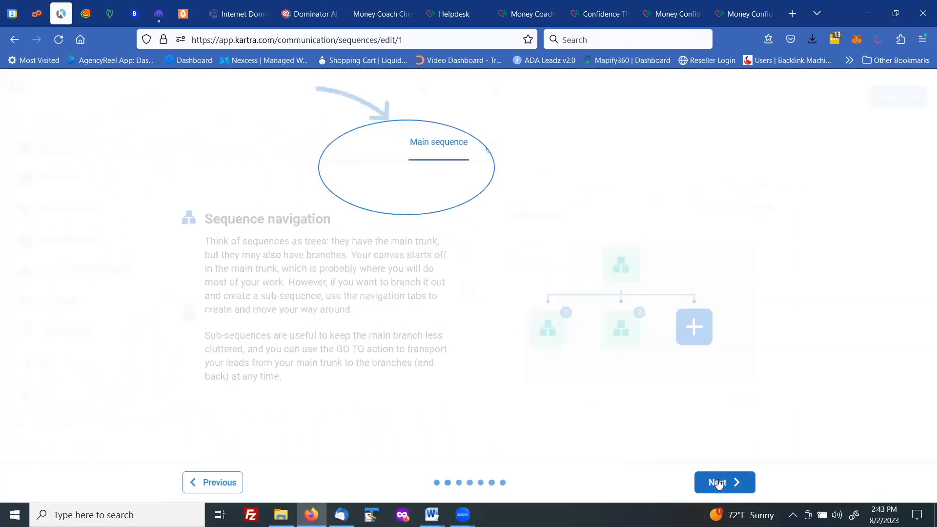
{"action": "left_click", "coordinate": [717, 482]}
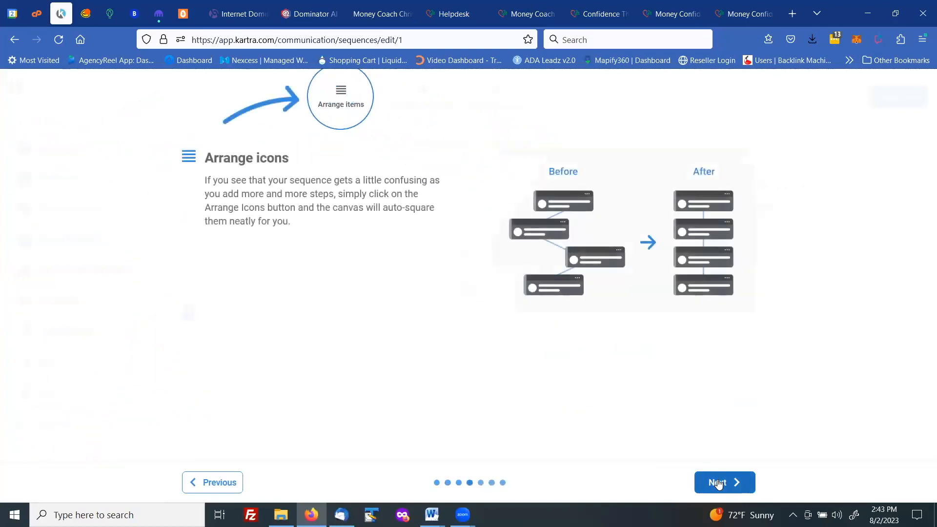
{"action": "left_click", "coordinate": [718, 483]}
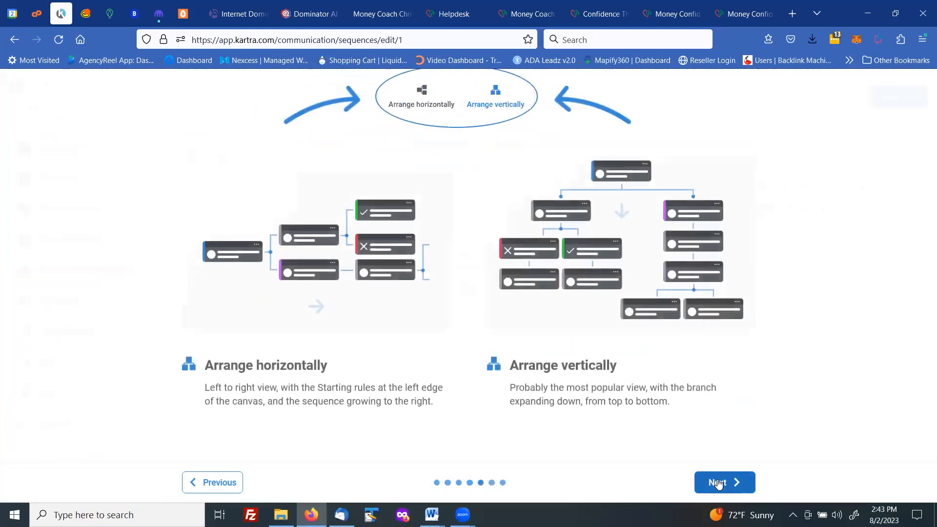
{"action": "left_click", "coordinate": [718, 483]}
{"action": "left_click", "coordinate": [718, 483]}
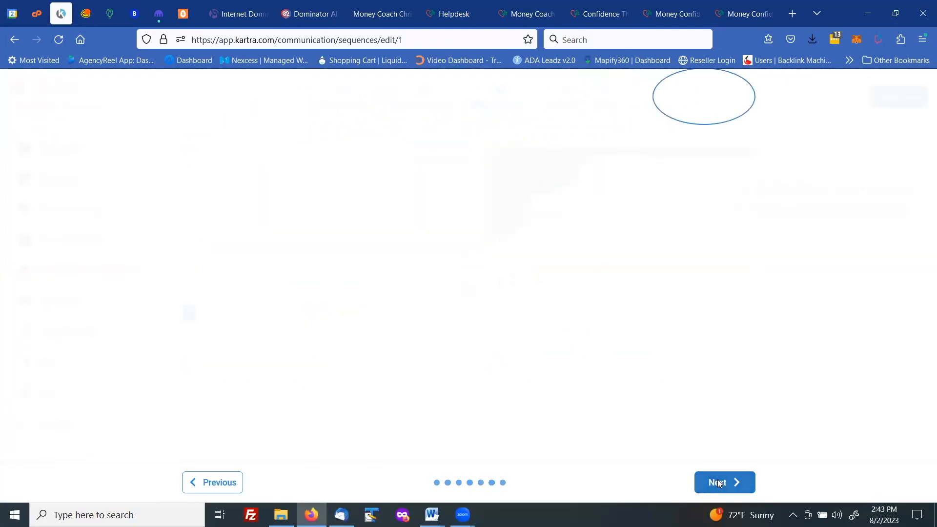
{"action": "left_click", "coordinate": [572, 483]}
{"action": "left_click", "coordinate": [697, 485]}
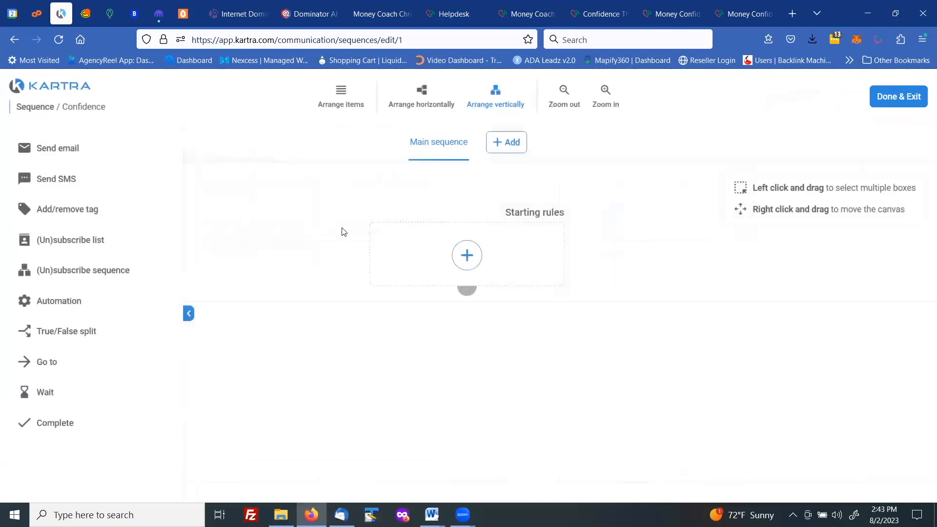
Step: Add and save a starting rule: lead visits the Kartra page Money Confidence Course, no site in particular
{"action": "left_click", "coordinate": [467, 255]}
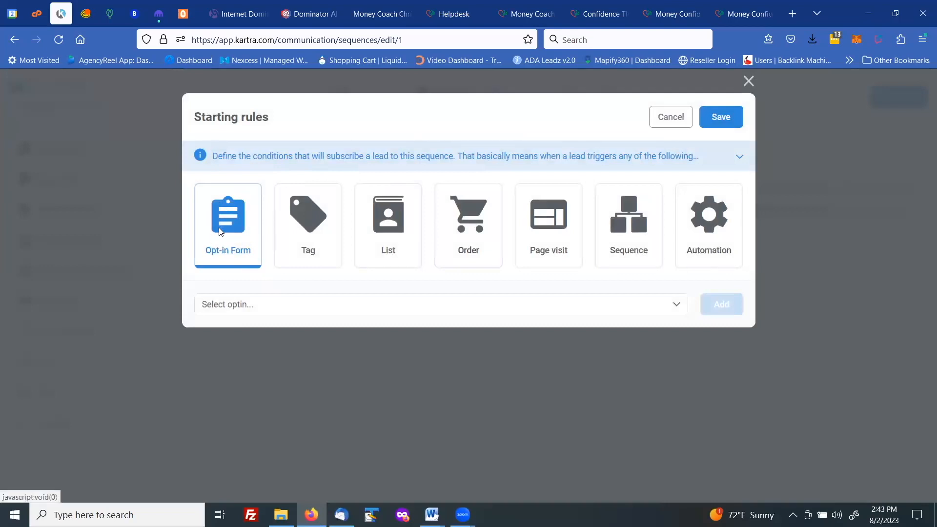
{"action": "left_click", "coordinate": [549, 219]}
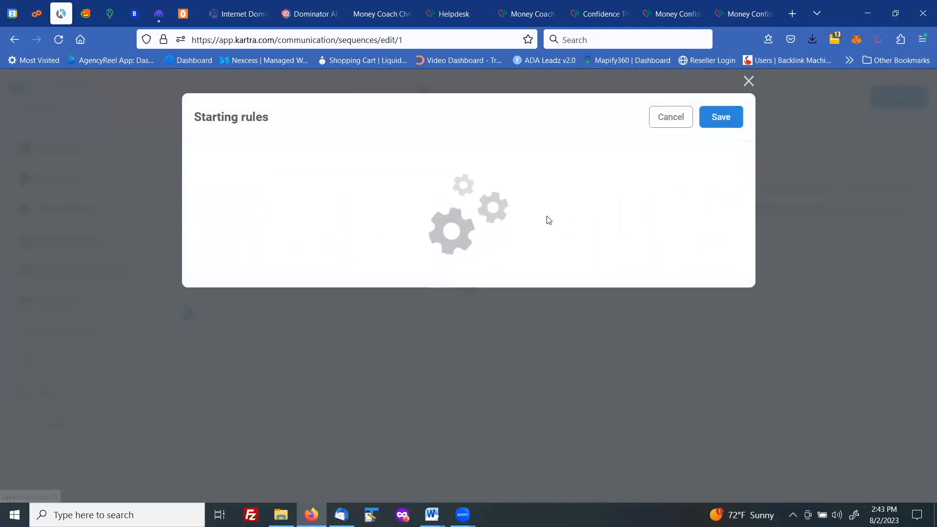
{"action": "left_click", "coordinate": [314, 308]}
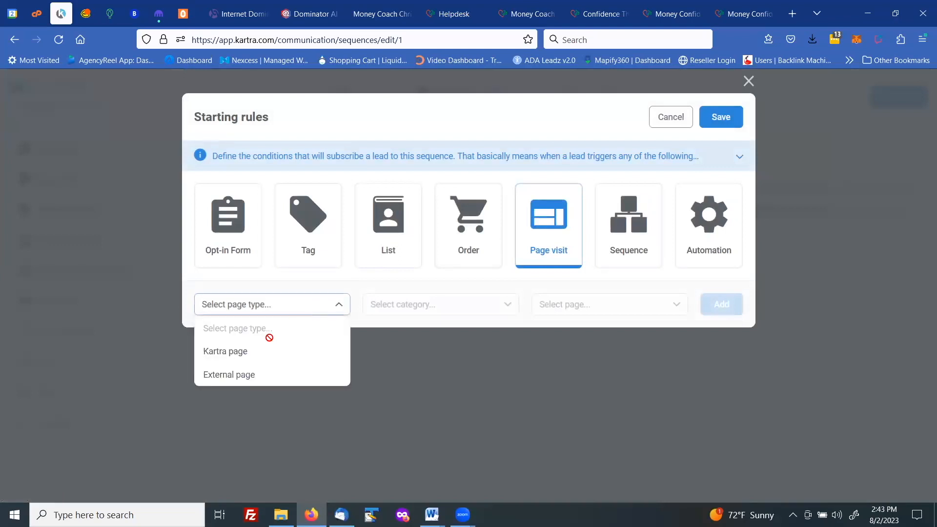
{"action": "left_click", "coordinate": [239, 353]}
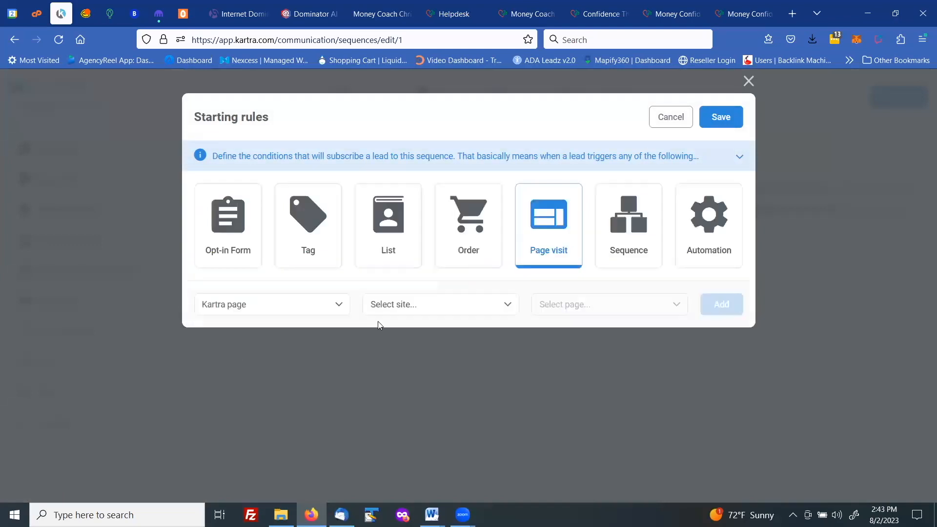
{"action": "left_click", "coordinate": [403, 307]}
{"action": "left_click", "coordinate": [397, 352]}
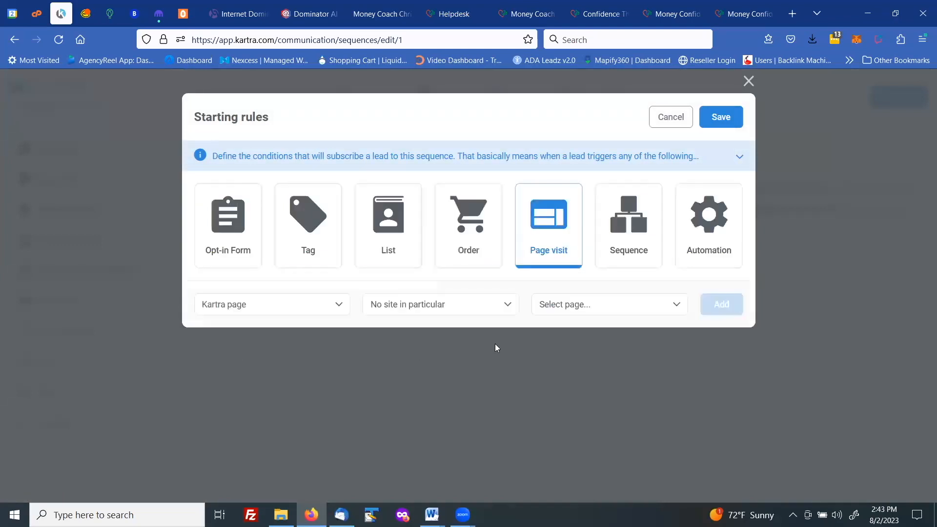
{"action": "left_click", "coordinate": [560, 305]}
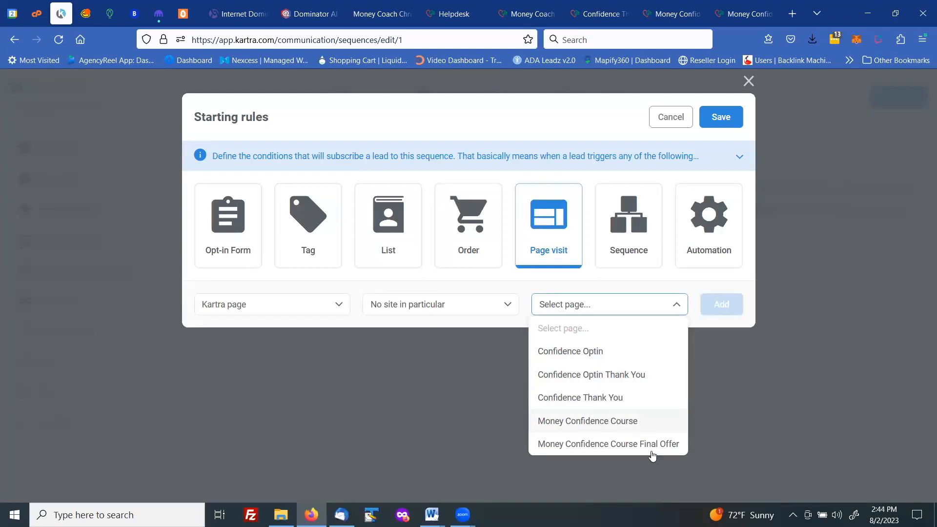
{"action": "left_click", "coordinate": [602, 421]}
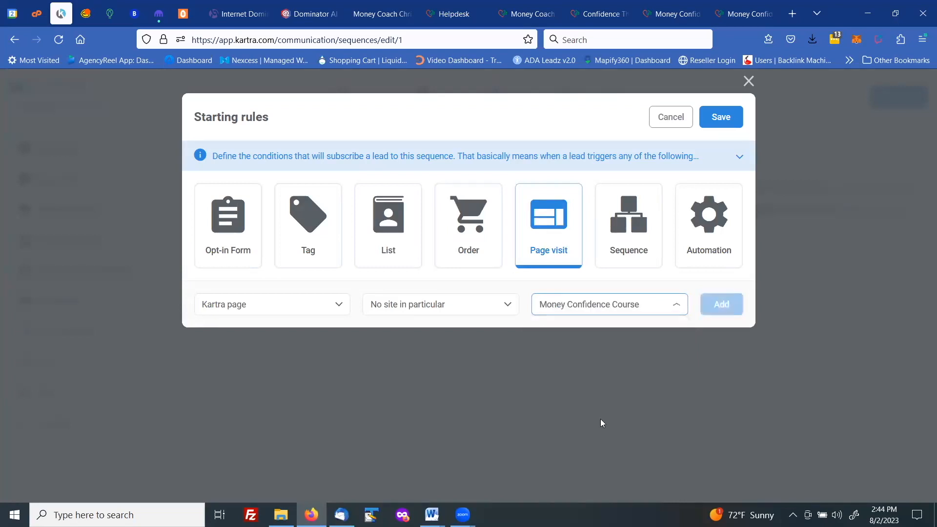
{"action": "left_click", "coordinate": [717, 315]}
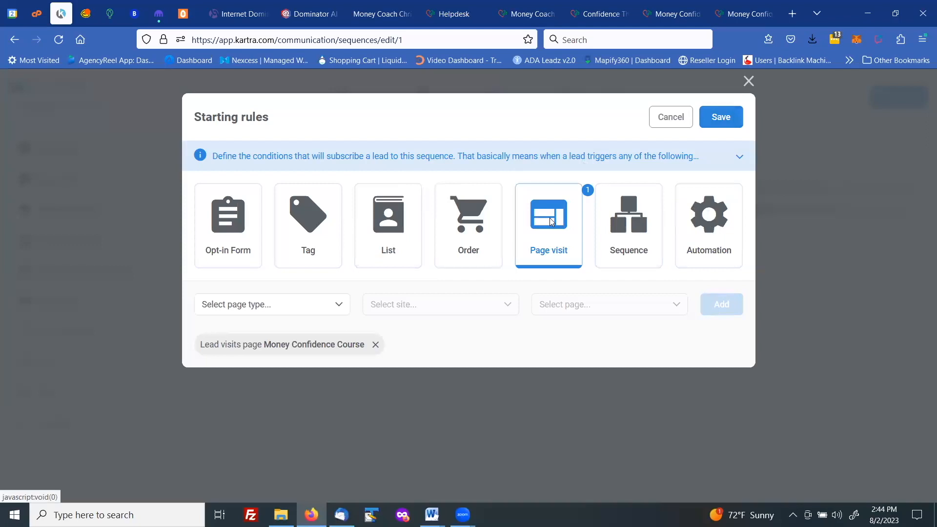
{"action": "left_click", "coordinate": [716, 116]}
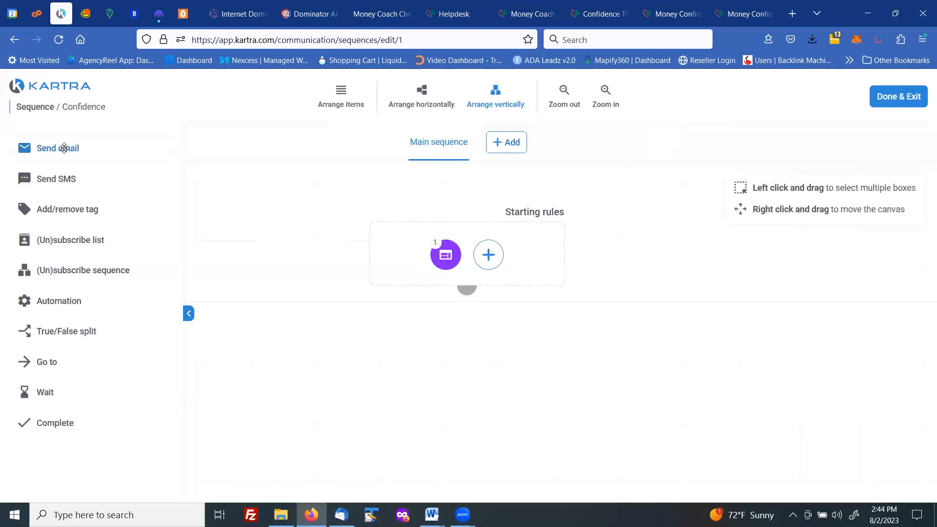
Step: Add a Send email step waiting 0 days and 2 hours, keeping the default allowed days and time
{"action": "left_click_drag", "start_coordinate": [64, 148], "coordinate": [495, 365]}
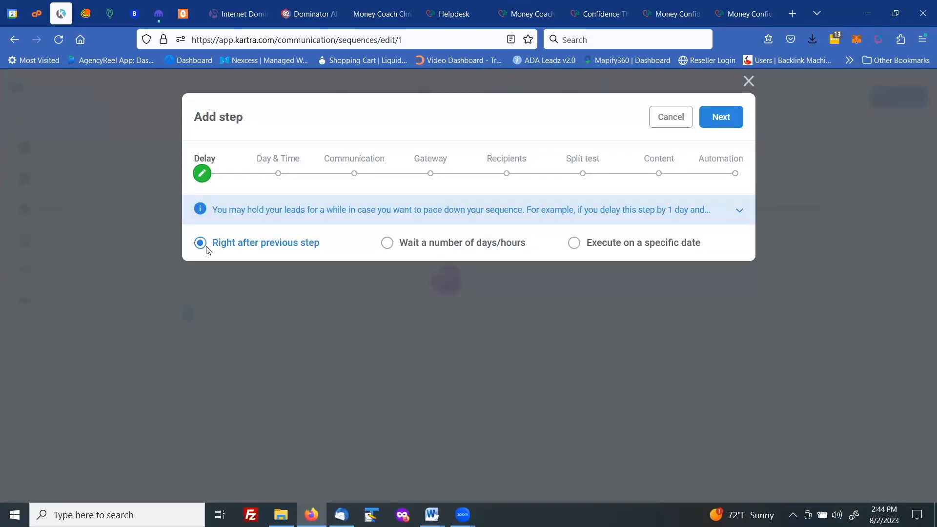
{"action": "left_click", "coordinate": [388, 245]}
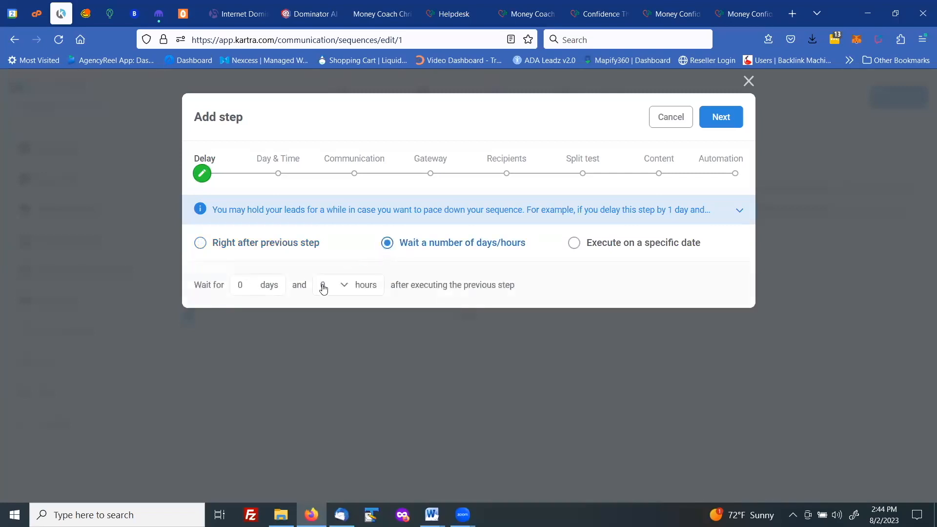
{"action": "left_click", "coordinate": [344, 288]}
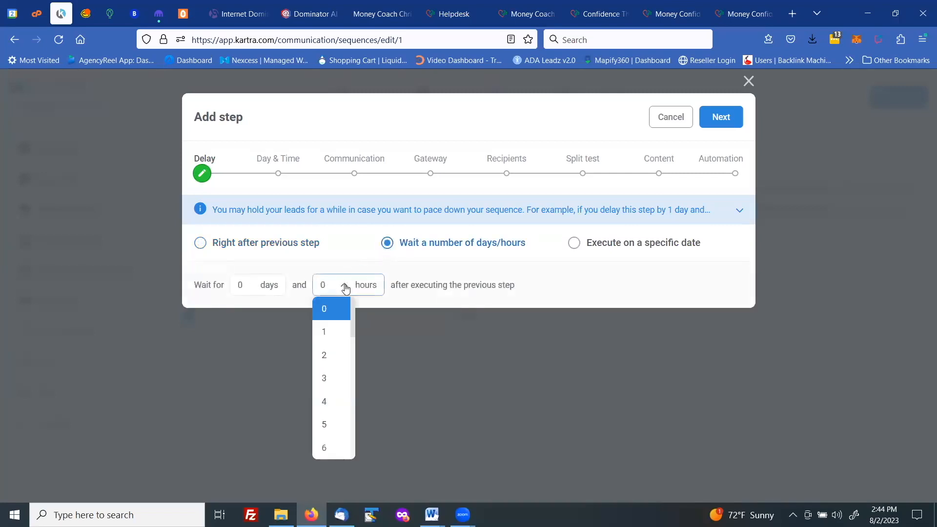
{"action": "left_click", "coordinate": [328, 359]}
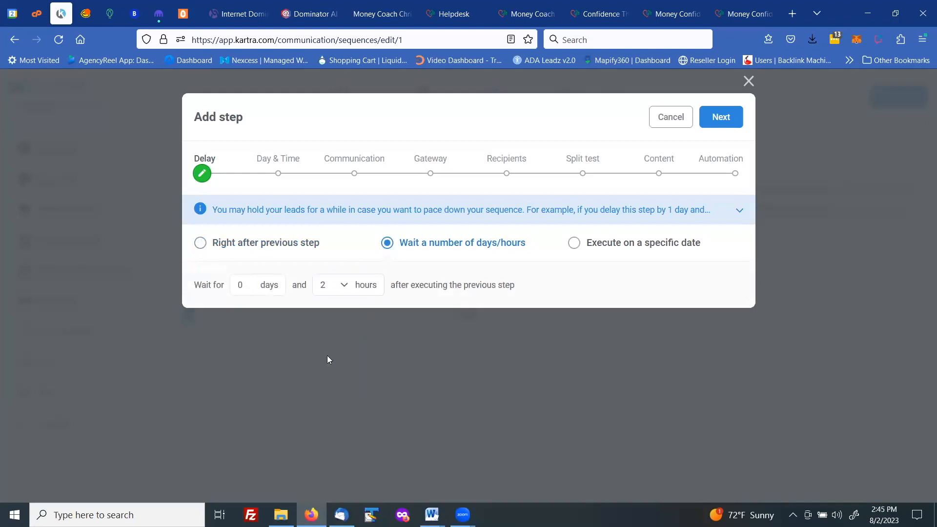
{"action": "left_click", "coordinate": [722, 118]}
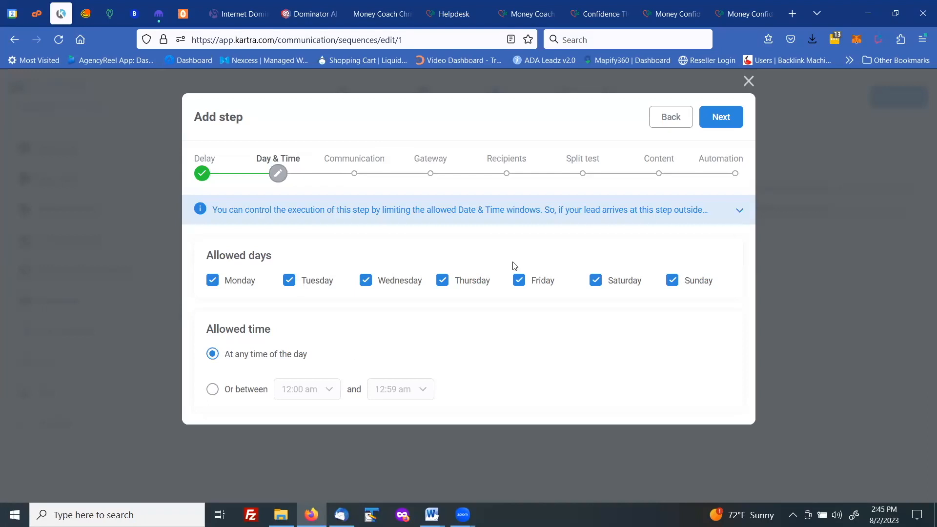
{"action": "left_click", "coordinate": [722, 121]}
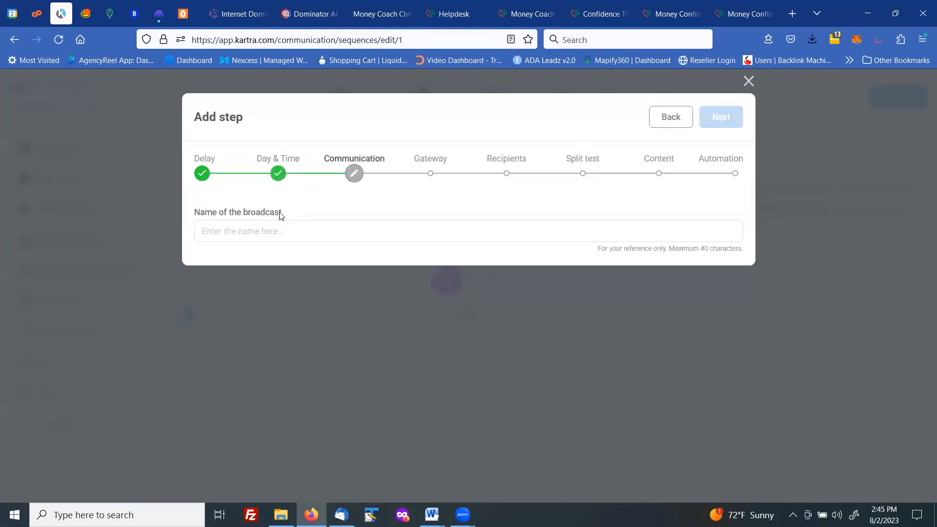
Step: Name the broadcast Confidence Limited Time Offer and continue
{"action": "left_click", "coordinate": [278, 232]}
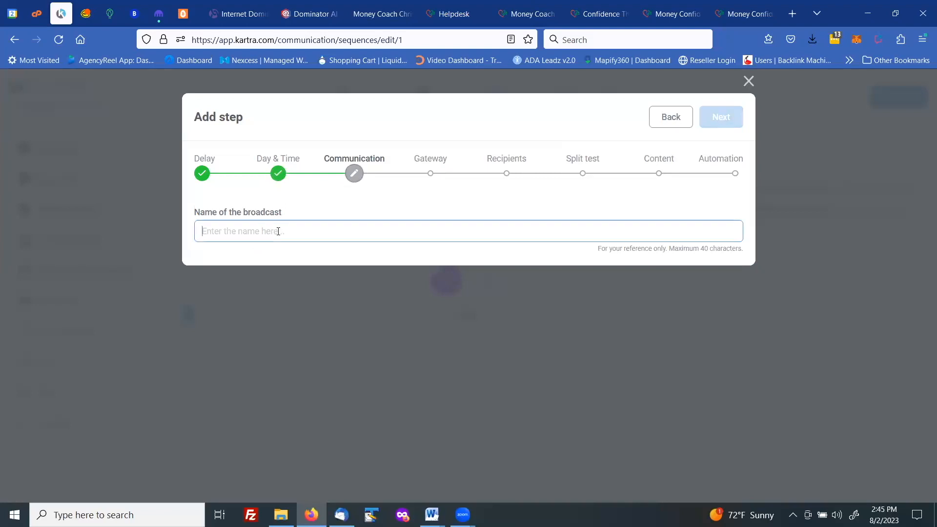
{"action": "type", "text": "Confidenc"}
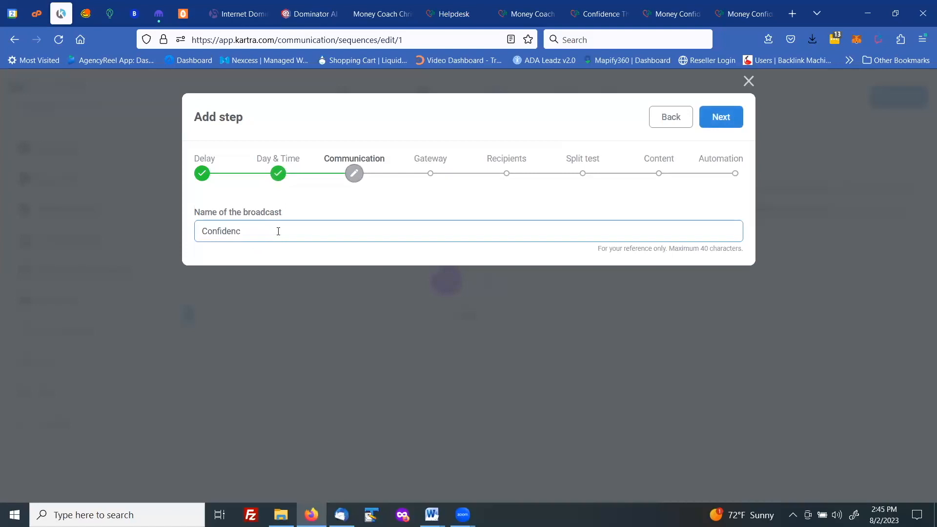
{"action": "type", "text": "e Limited Time Offer"}
{"action": "left_click", "coordinate": [722, 119]}
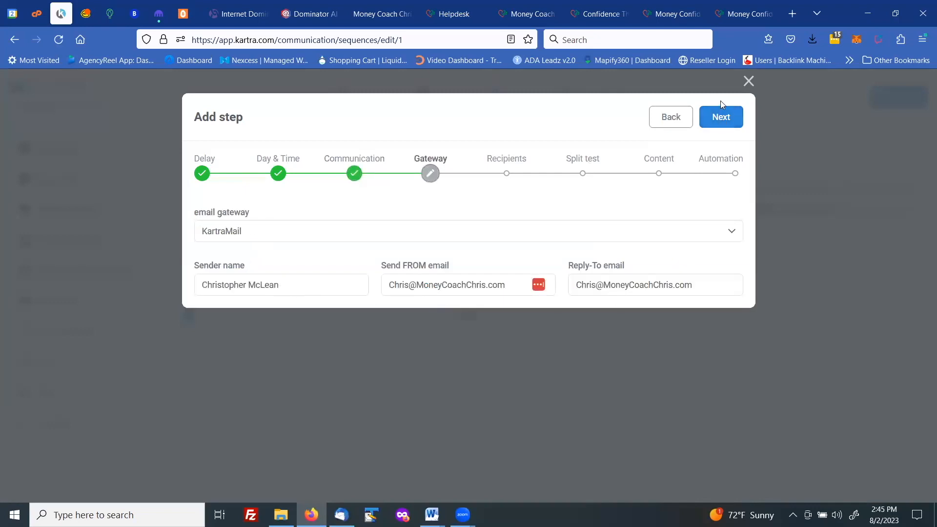
Step: Keep the default KartraMail gateway and send to anyone reaching this step, including leads without GDPR & CCPA consent
{"action": "left_click", "coordinate": [721, 118]}
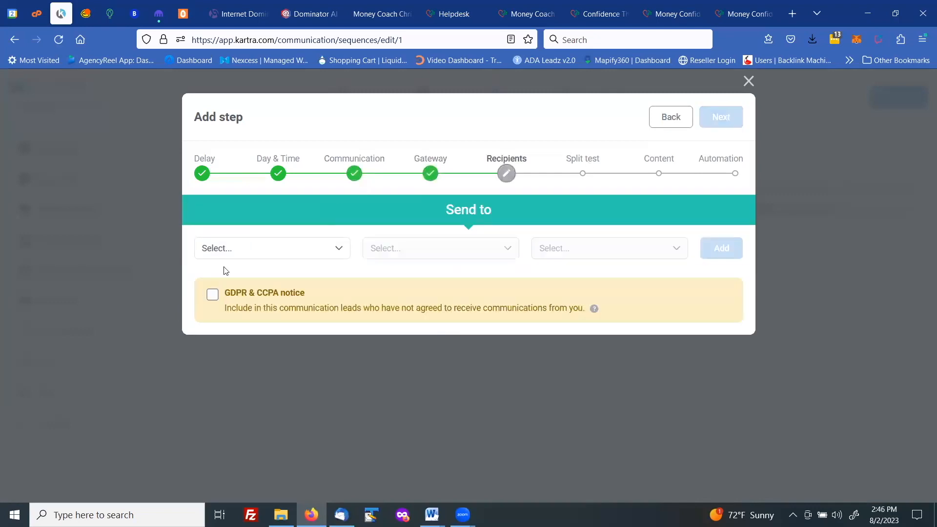
{"action": "left_click", "coordinate": [211, 295]}
{"action": "left_click", "coordinate": [338, 251]}
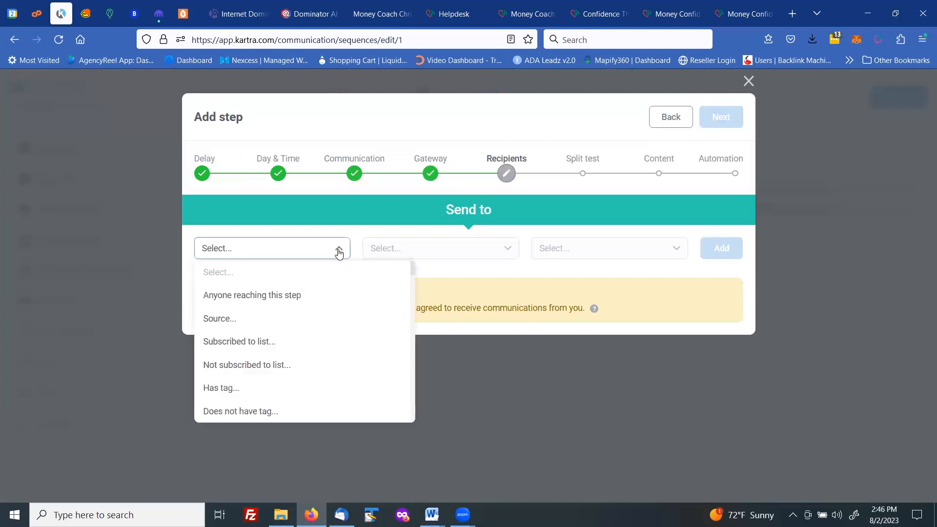
{"action": "left_click", "coordinate": [260, 296]}
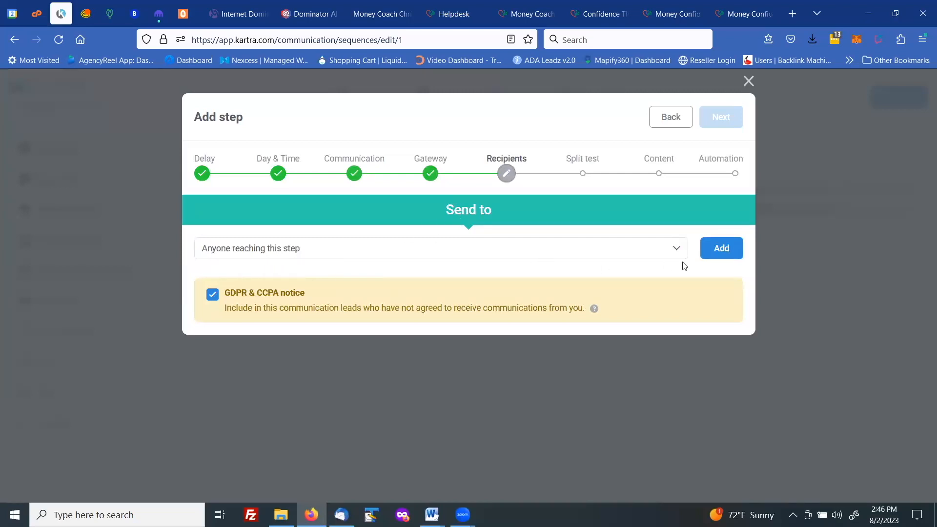
{"action": "left_click", "coordinate": [721, 255]}
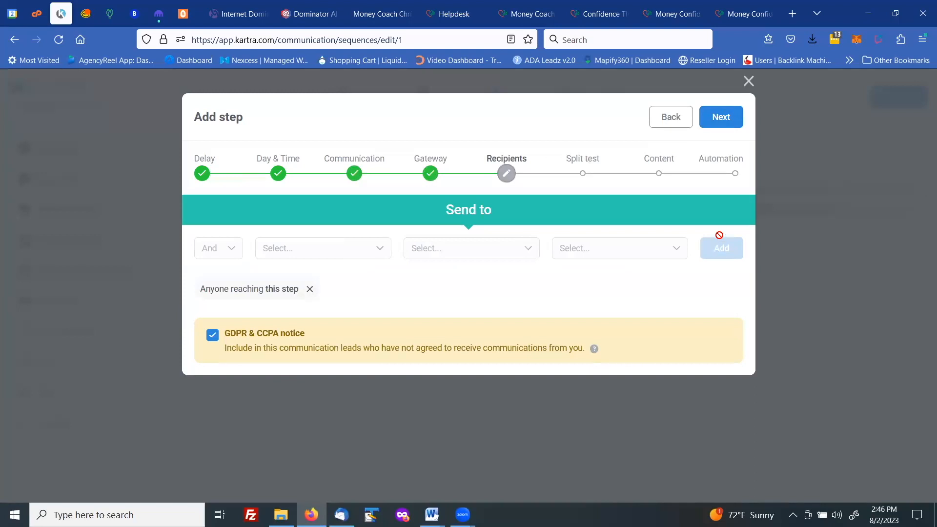
{"action": "left_click", "coordinate": [716, 117]}
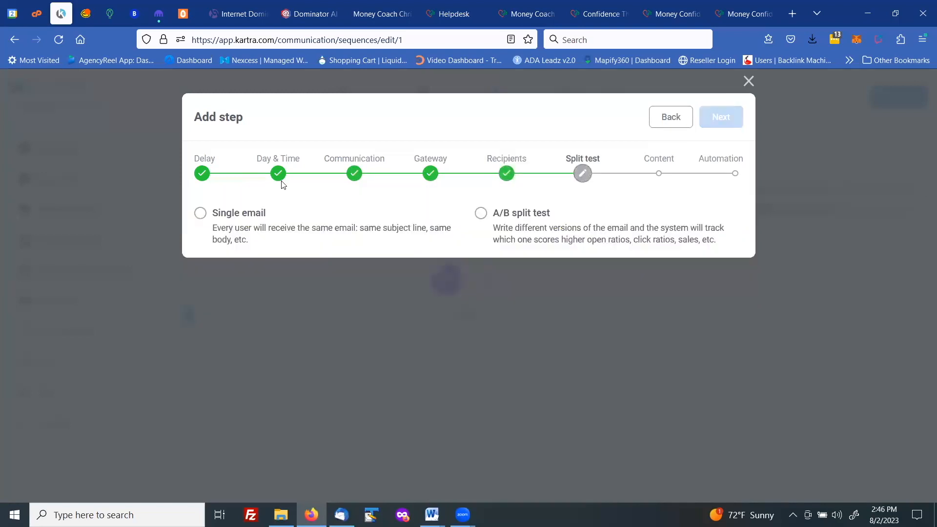
Step: Choose a single email rather than an A/B split test and switch the content editor to Rich HTML
{"action": "left_click", "coordinate": [206, 217]}
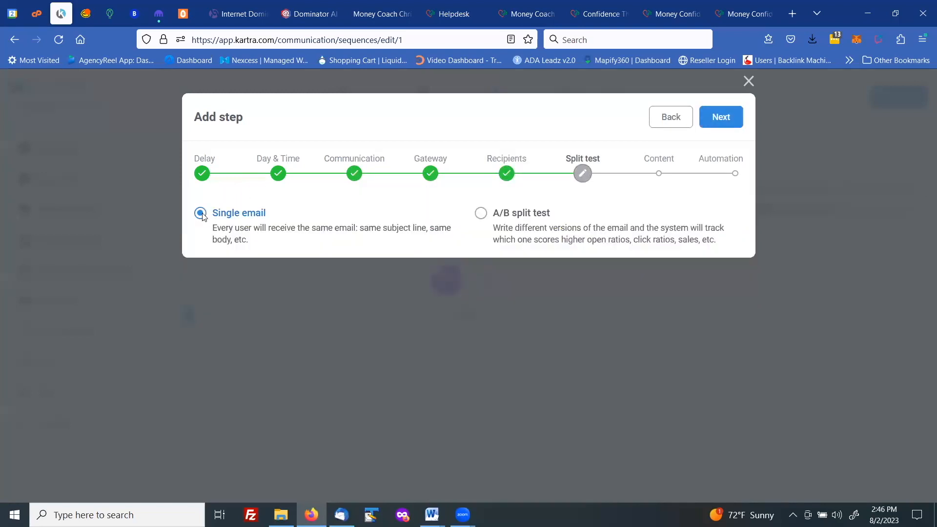
{"action": "left_click", "coordinate": [721, 118]}
{"action": "left_click", "coordinate": [385, 223]}
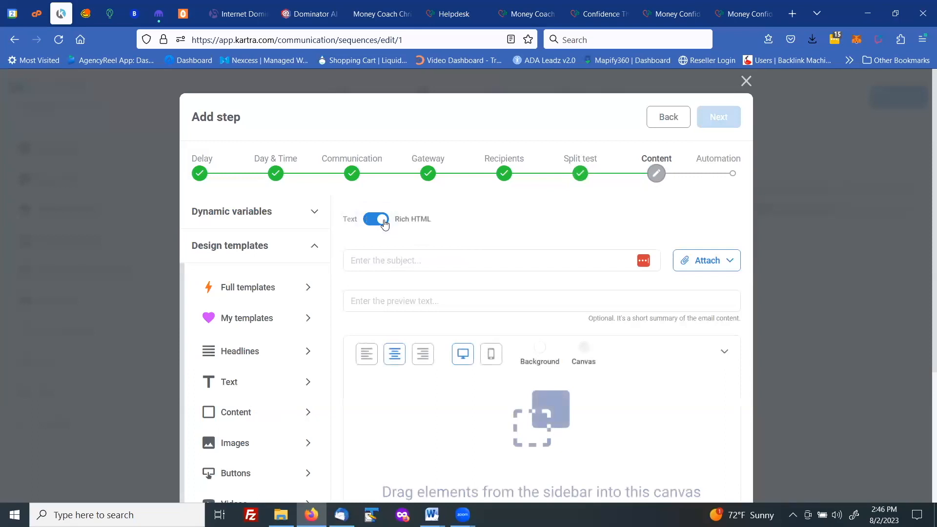
Step: Insert a saved template from My templates into the email canvas
{"action": "left_click", "coordinate": [276, 313]}
{"action": "left_click_drag", "start_coordinate": [275, 314], "coordinate": [503, 389]}
{"action": "scroll", "coordinate": [509, 309], "scroll_direction": "down", "scroll_amount": 4}
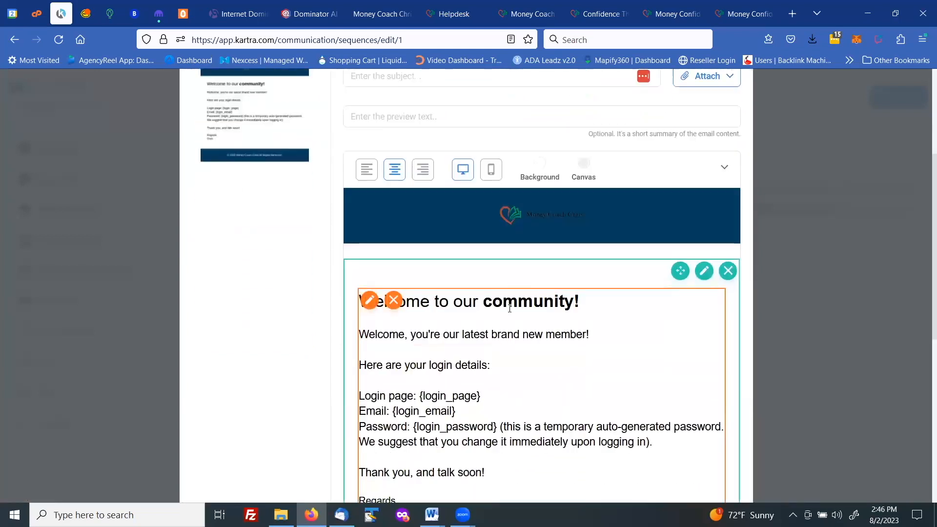
{"action": "scroll", "coordinate": [508, 341], "scroll_direction": "down", "scroll_amount": 1}
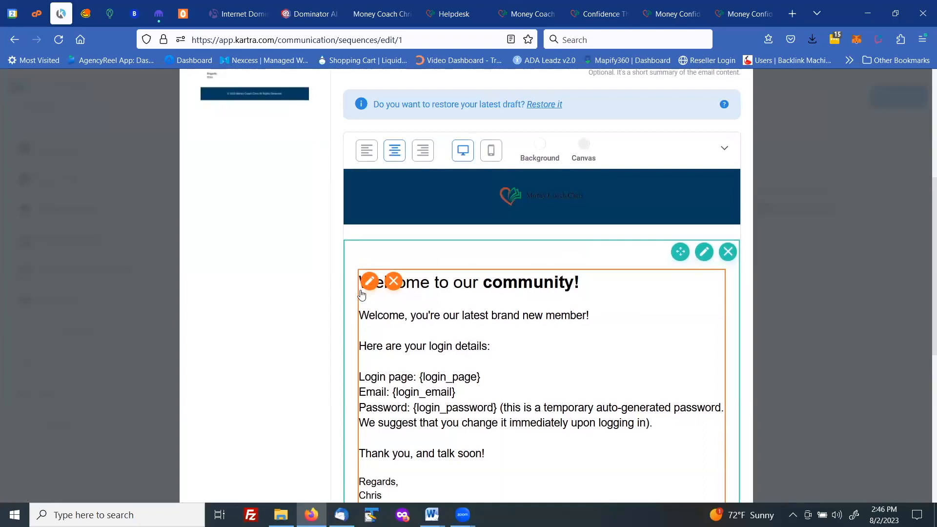
Step: Replace the welcome line with the greeting Hi {first_name}, using the First name dynamic variable
{"action": "left_click_drag", "start_coordinate": [360, 314], "coordinate": [592, 314]}
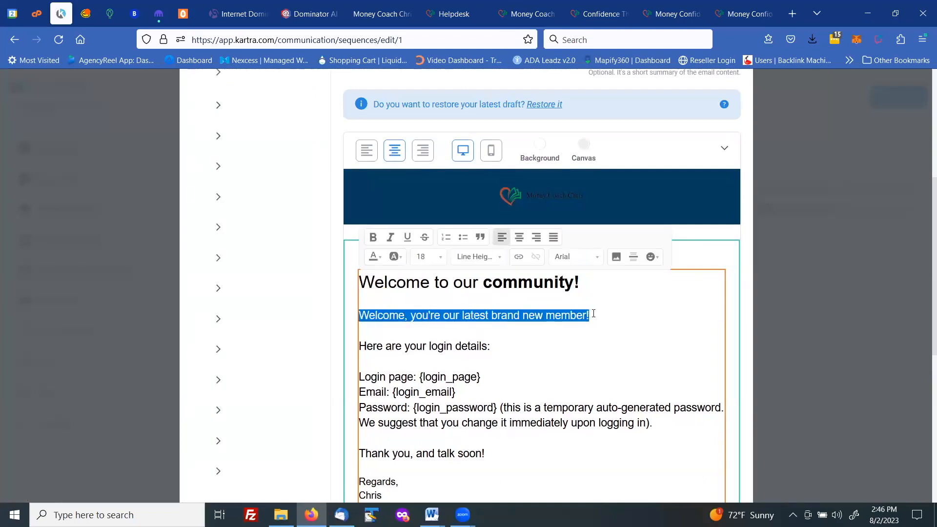
{"action": "type", "text": "Hi"}
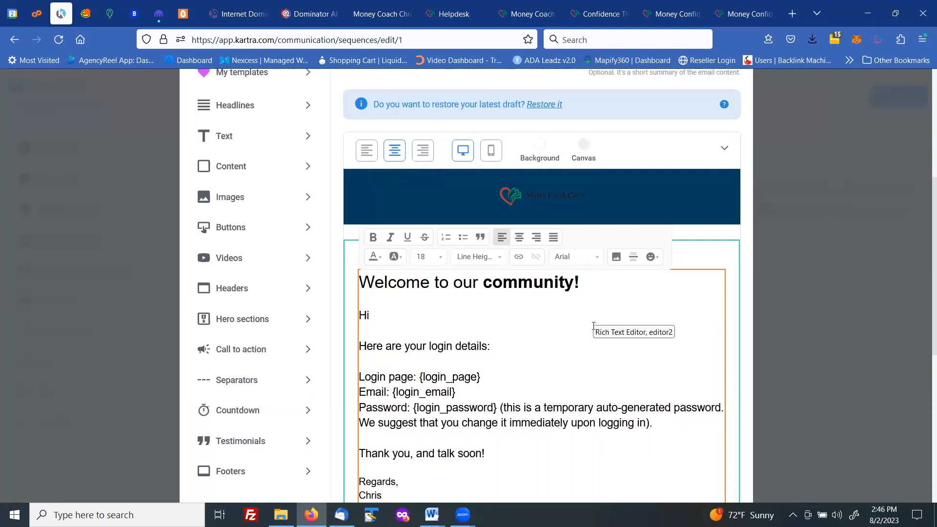
{"action": "scroll", "coordinate": [258, 251], "scroll_direction": "up", "scroll_amount": 5}
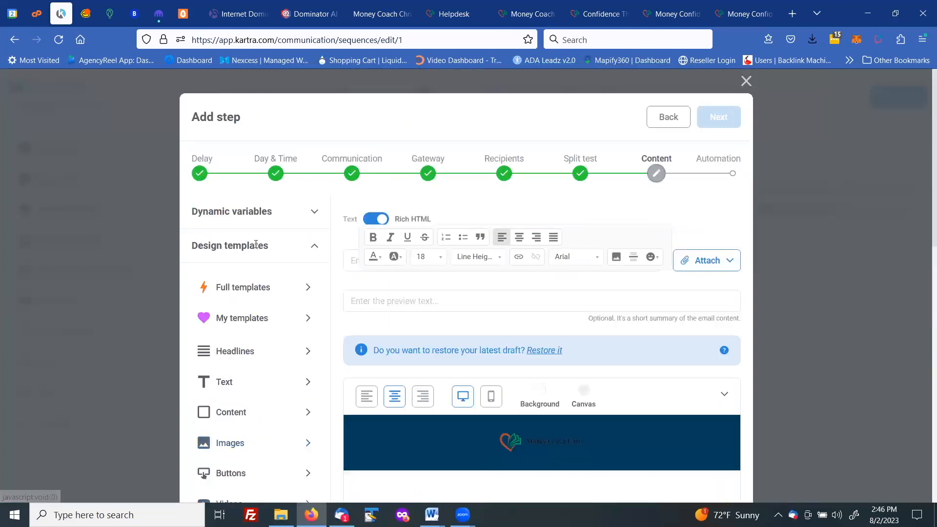
{"action": "left_click", "coordinate": [256, 211]}
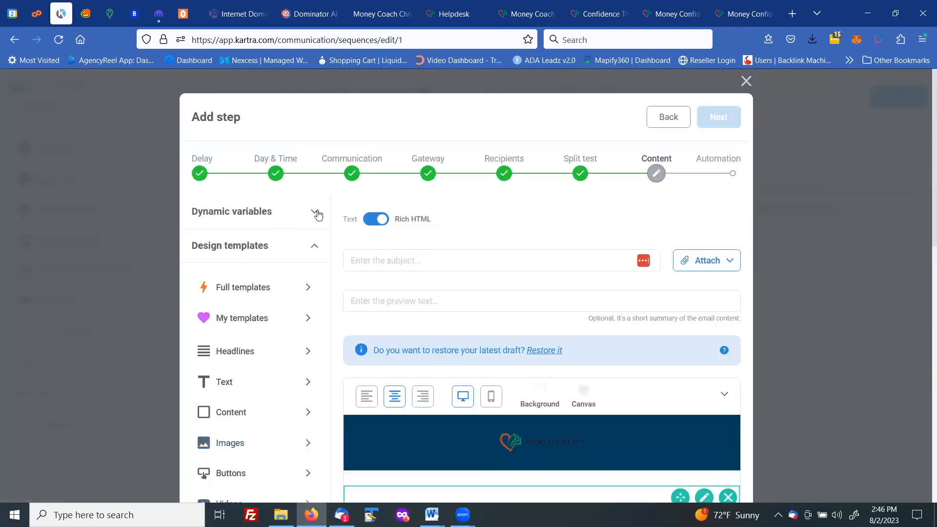
{"action": "left_click", "coordinate": [317, 213]}
{"action": "left_click_drag", "start_coordinate": [239, 261], "coordinate": [191, 264]}
{"action": "right_click", "coordinate": [198, 262]}
{"action": "left_click", "coordinate": [218, 275]}
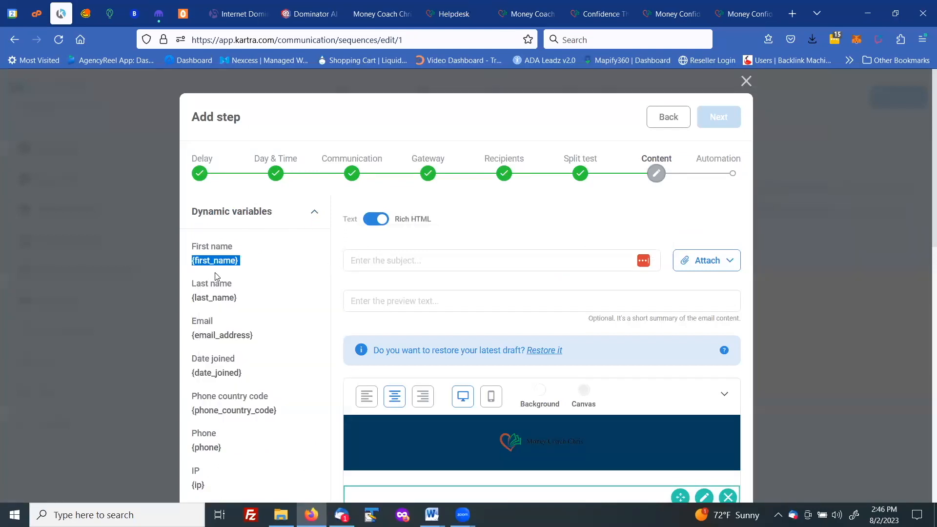
{"action": "scroll", "coordinate": [377, 339], "scroll_direction": "down", "scroll_amount": 5}
{"action": "left_click", "coordinate": [378, 319]}
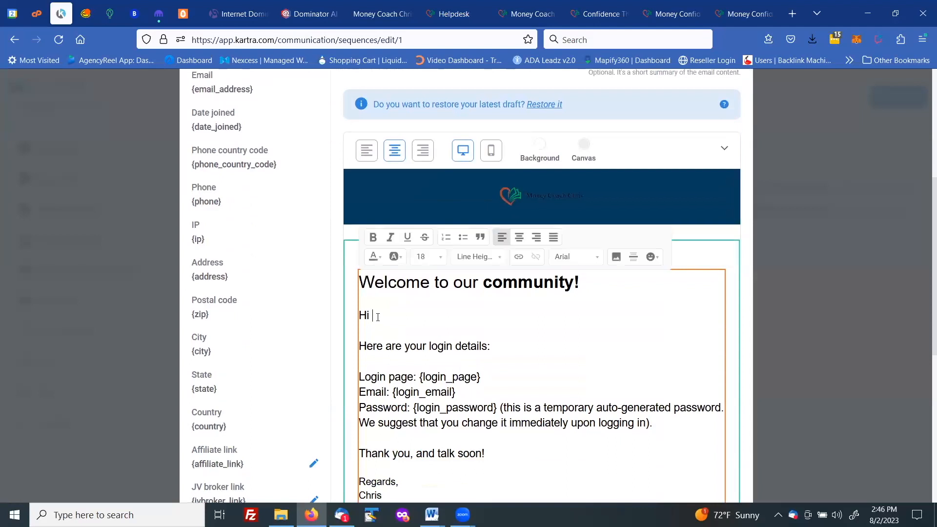
{"action": "key", "text": "ctrl+v"}
{"action": "type", "text": ","}
Step: Replace the login details block with Just a reminder your special offer expires in less than two days
{"action": "left_click_drag", "start_coordinate": [363, 345], "coordinate": [613, 443]}
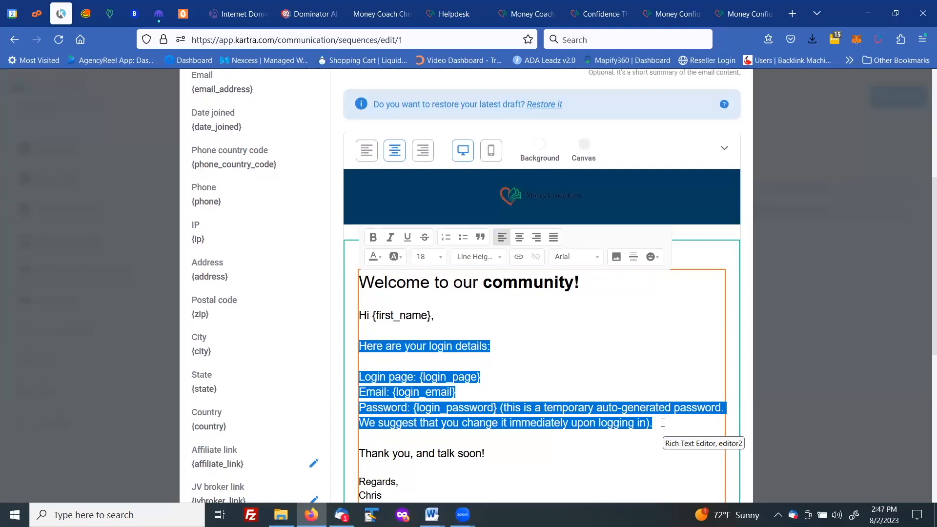
{"action": "type", "text": "Just a reminder your special offer expire"}
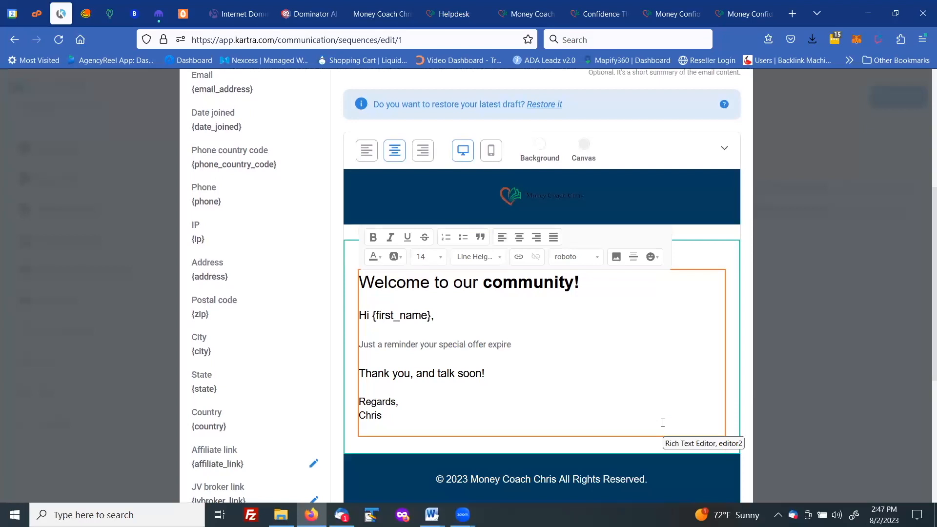
{"action": "type", "text": "s in less than two days."}
{"action": "key", "text": "Return"}
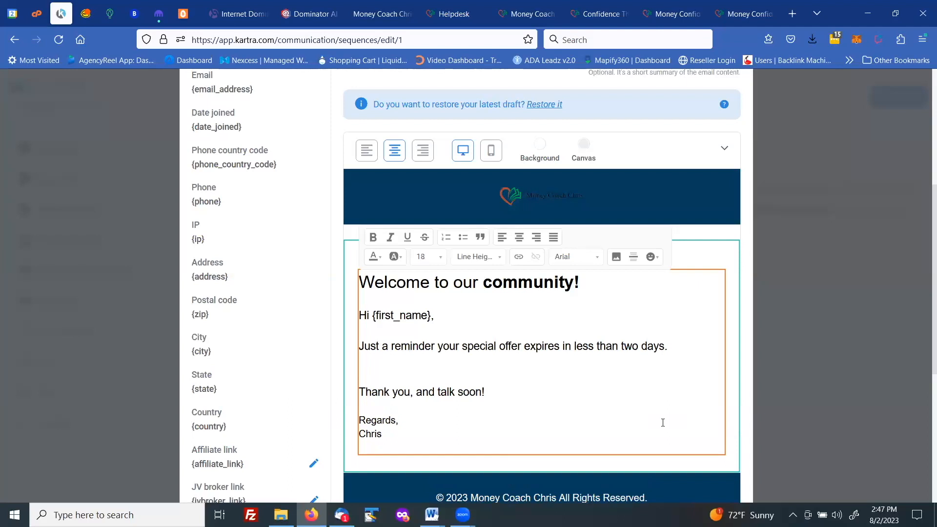
Step: Add a new paragraph reading Heres the link to make sure you take advantage of it
{"action": "key", "text": "Return"}
{"action": "type", "text": "Heres the link to make sure you take advantage of it"}
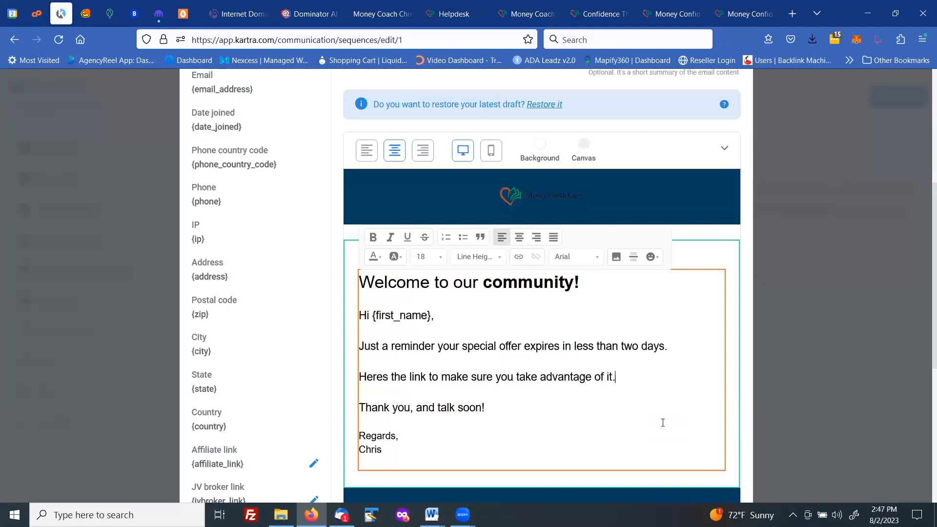
{"action": "type", "text": "."}
{"action": "key", "text": "Return"}
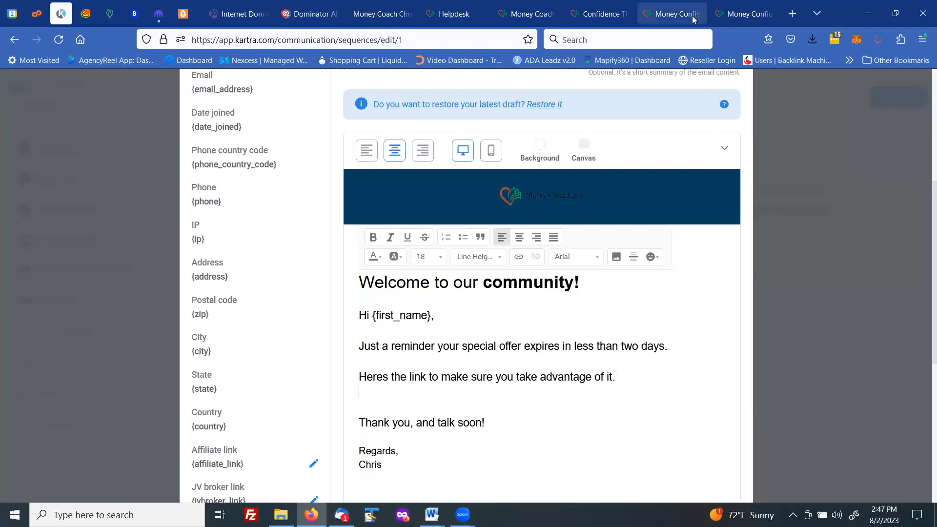
{"action": "left_click", "coordinate": [678, 18]}
{"action": "left_click", "coordinate": [600, 19]}
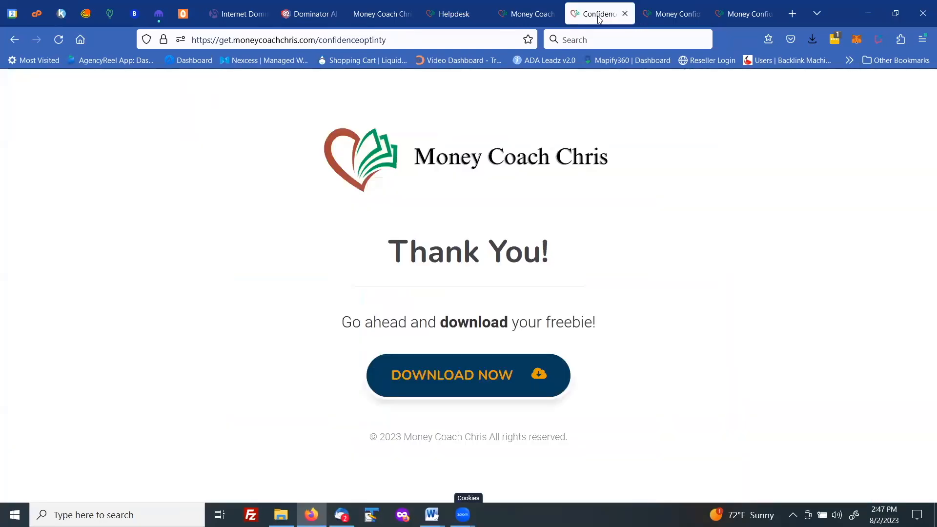
{"action": "left_click", "coordinate": [741, 15]}
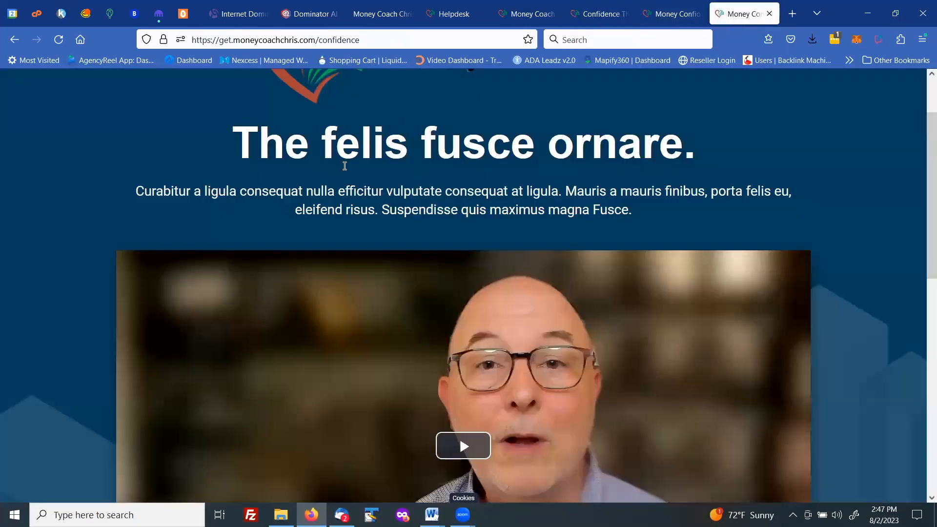
{"action": "left_click_drag", "start_coordinate": [361, 39], "coordinate": [189, 38]}
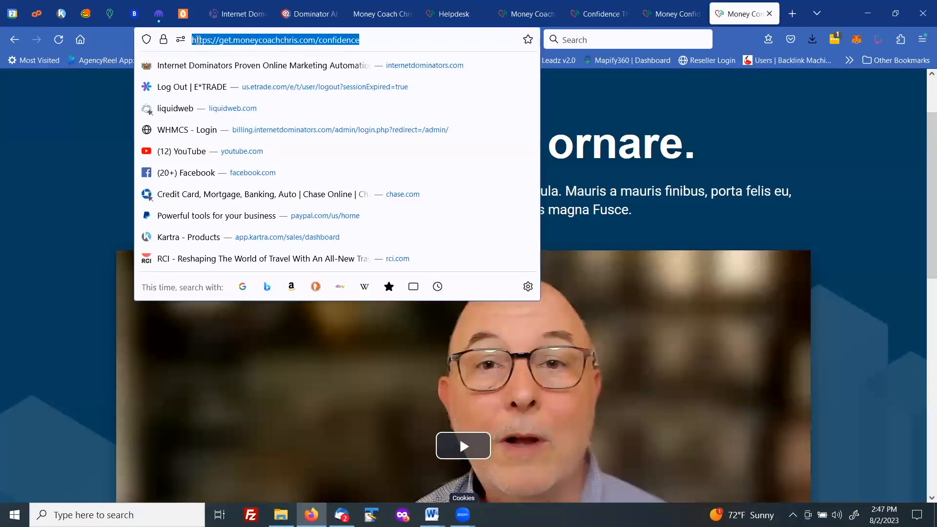
{"action": "right_click", "coordinate": [199, 40]}
{"action": "left_click", "coordinate": [216, 112]}
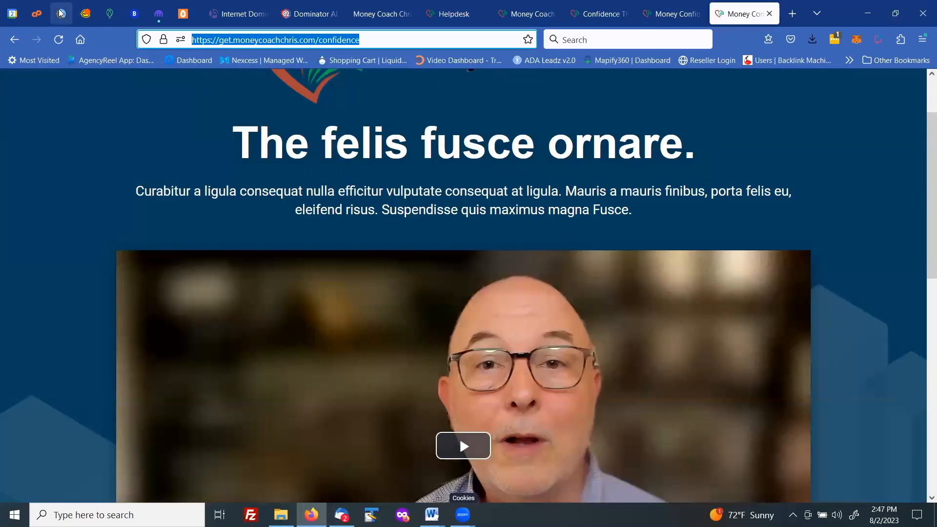
{"action": "left_click", "coordinate": [61, 14]}
Step: Correct the spelling of Heres to Here's using the spelling suggestion
{"action": "right_click", "coordinate": [384, 377]}
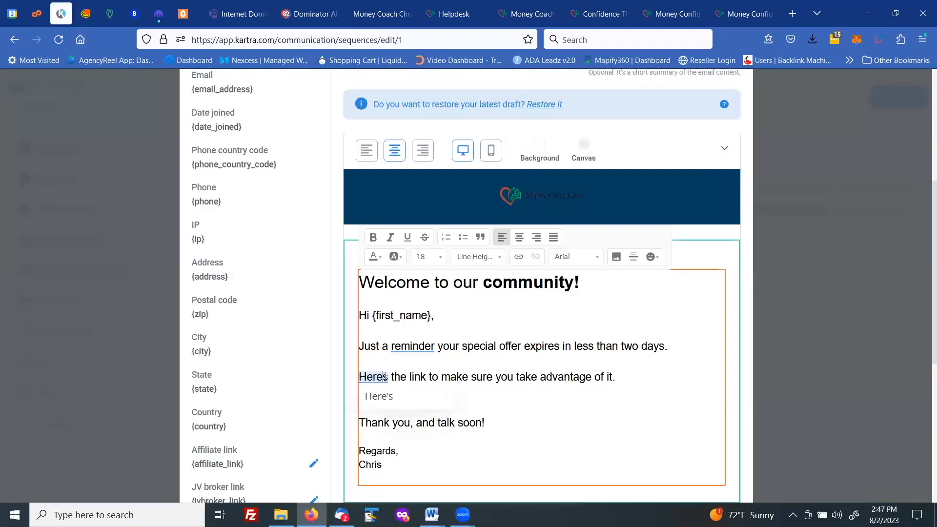
{"action": "left_click", "coordinate": [368, 393]}
{"action": "left_click", "coordinate": [367, 390]}
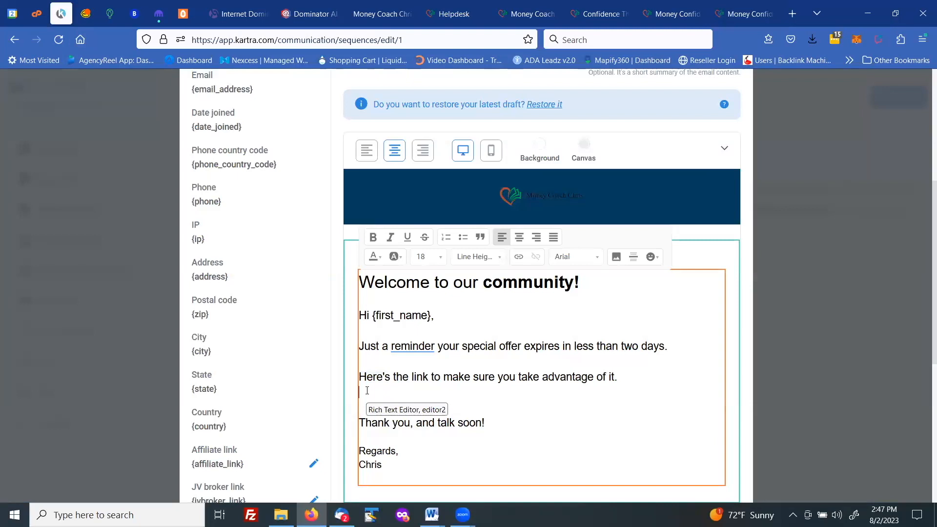
Step: Paste the page address on the empty line and turn it into an https link to get.moneycoachchris.com/confidence
{"action": "key", "text": "ctrl+v"}
{"action": "left_click_drag", "start_coordinate": [579, 392], "coordinate": [358, 394]}
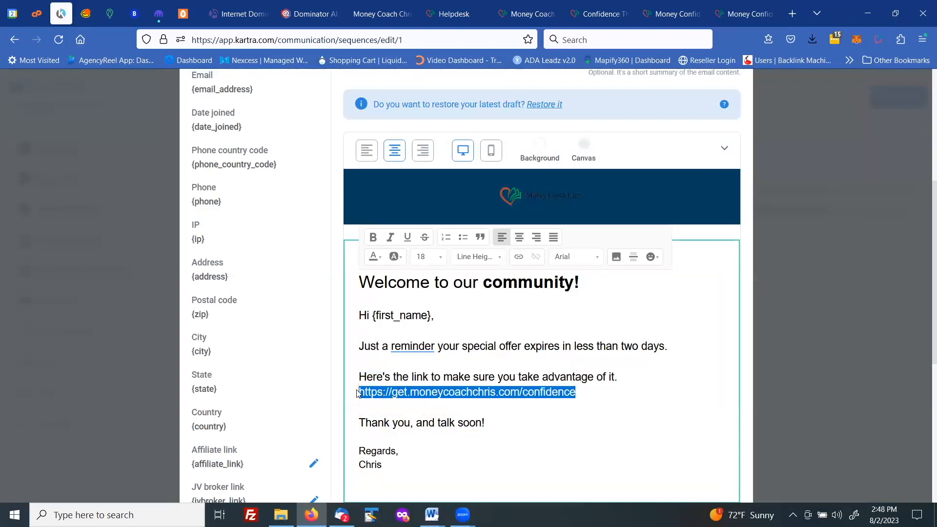
{"action": "left_click", "coordinate": [520, 259]}
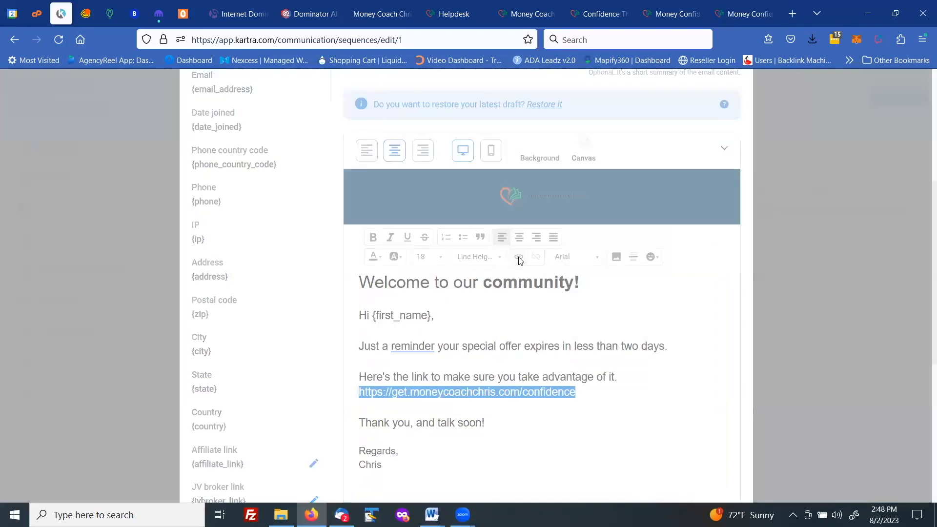
{"action": "right_click", "coordinate": [452, 352]}
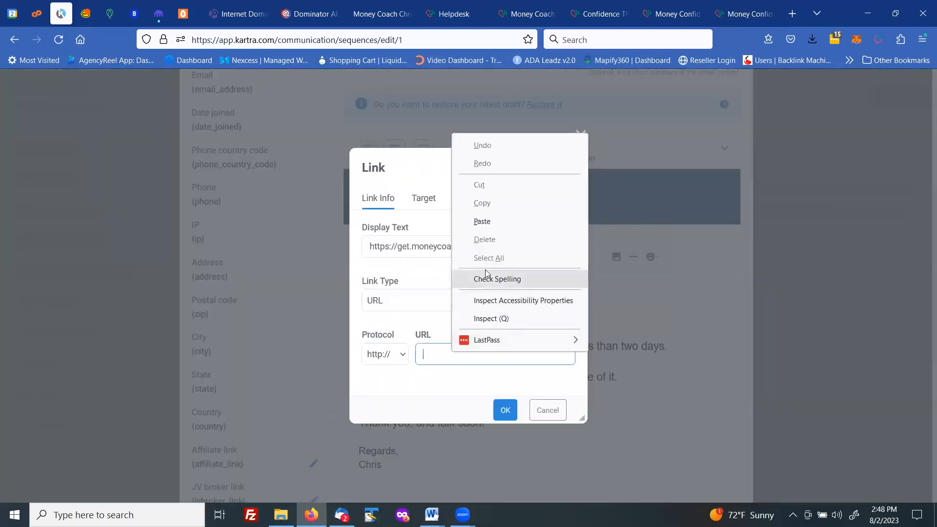
{"action": "left_click", "coordinate": [482, 221]}
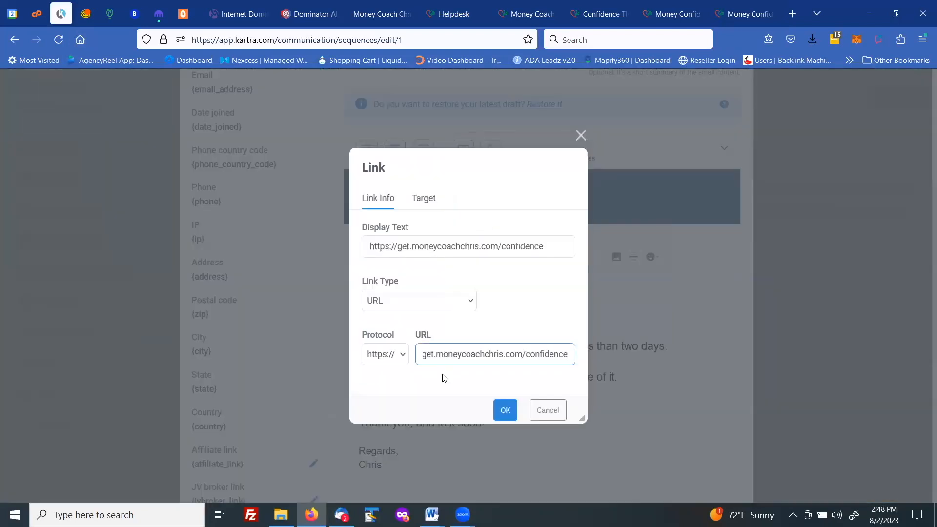
{"action": "left_click", "coordinate": [506, 410]}
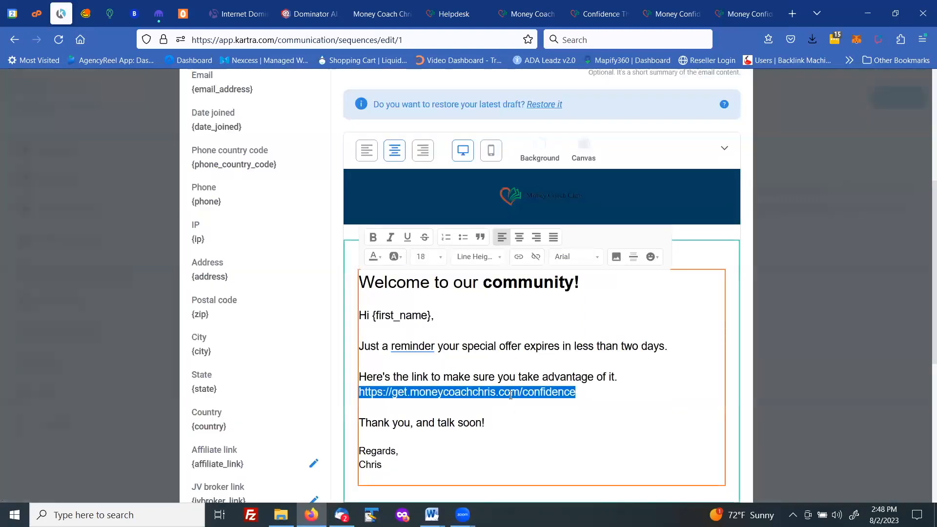
{"action": "left_click", "coordinate": [511, 395]}
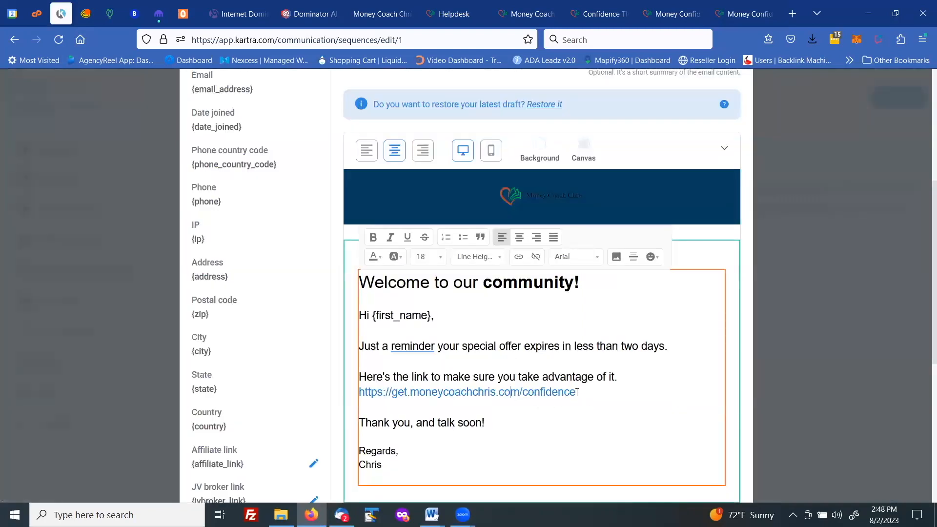
Step: Underline the course link and accept the spelling suggestion reminder, in the first sentence
{"action": "left_click_drag", "start_coordinate": [577, 393], "coordinate": [365, 379]}
{"action": "left_click", "coordinate": [407, 237]}
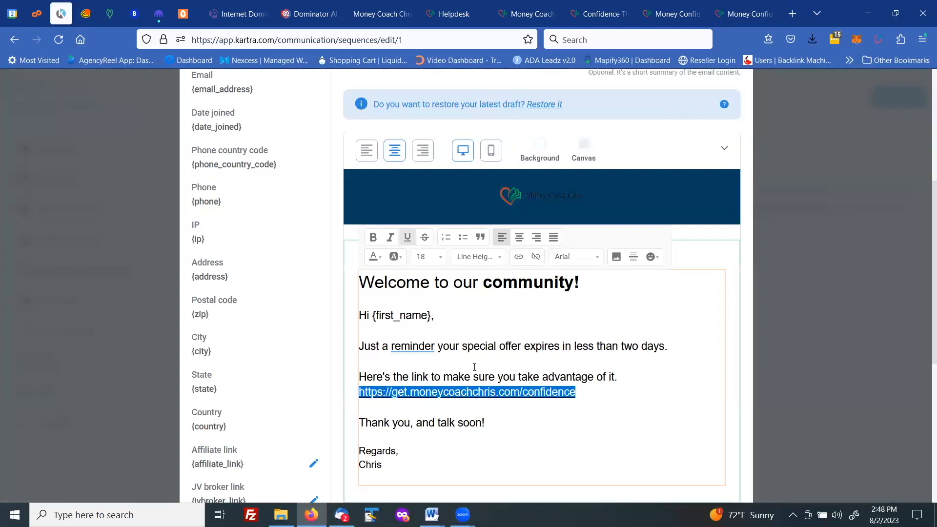
{"action": "left_click", "coordinate": [474, 367]}
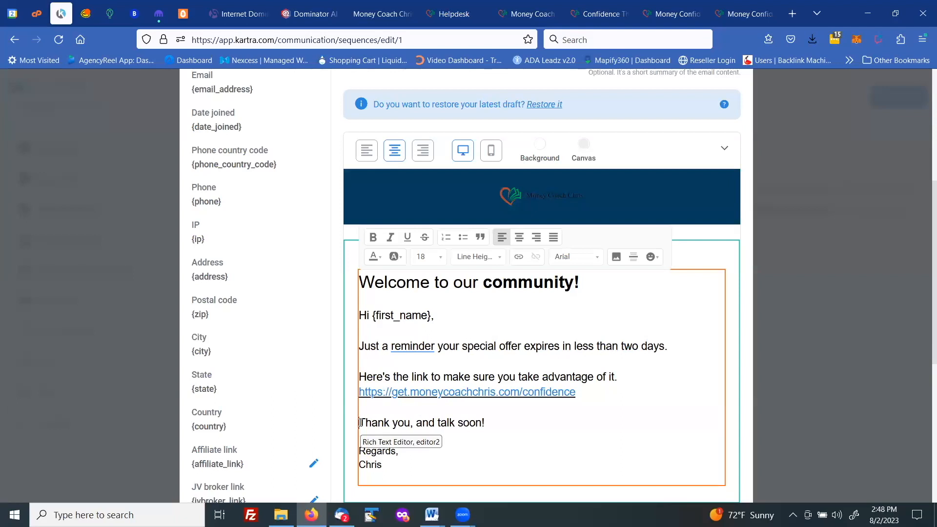
{"action": "mouse_move", "coordinate": [412, 347]}
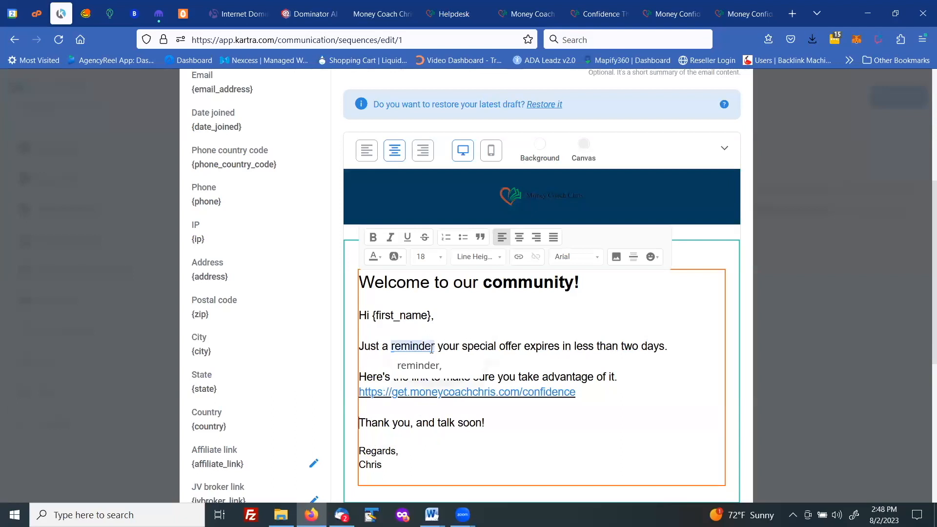
{"action": "left_click", "coordinate": [425, 365]}
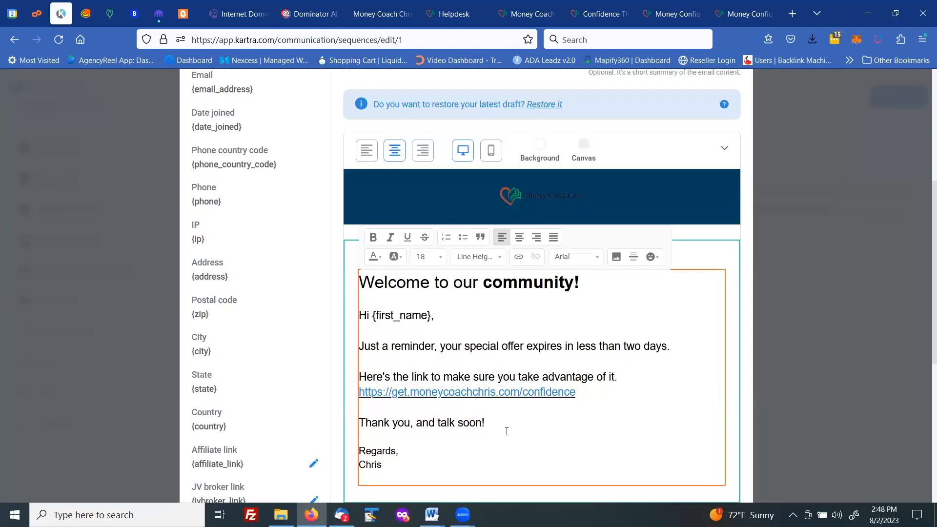
Step: Copy the entire email body text
{"action": "left_click_drag", "start_coordinate": [403, 471], "coordinate": [363, 314]}
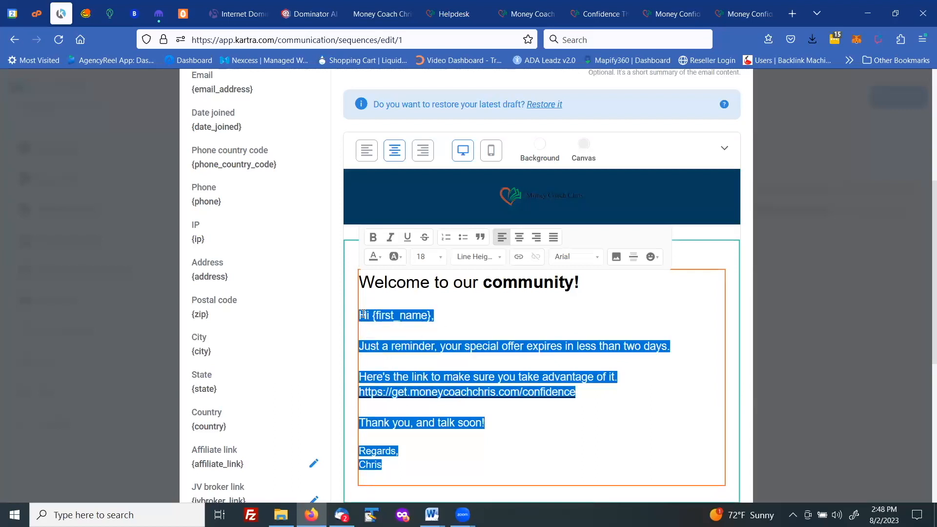
{"action": "right_click", "coordinate": [363, 314]}
{"action": "left_click", "coordinate": [390, 336]}
{"action": "left_click", "coordinate": [768, 283]}
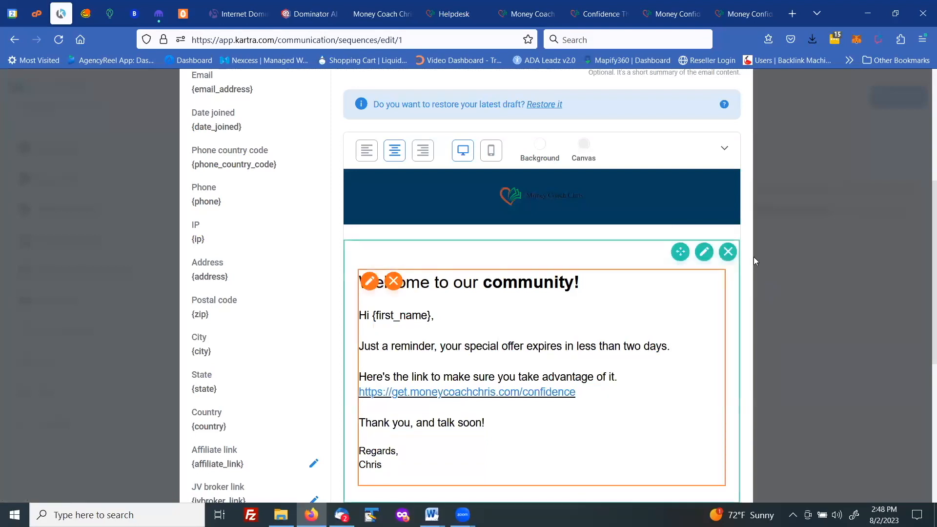
Step: Enter the subject Just a reminder... and create the email step
{"action": "scroll", "coordinate": [689, 231], "scroll_direction": "down", "scroll_amount": 1}
{"action": "scroll", "coordinate": [689, 231], "scroll_direction": "up", "scroll_amount": 4}
{"action": "scroll", "coordinate": [691, 244], "scroll_direction": "down", "scroll_amount": 10}
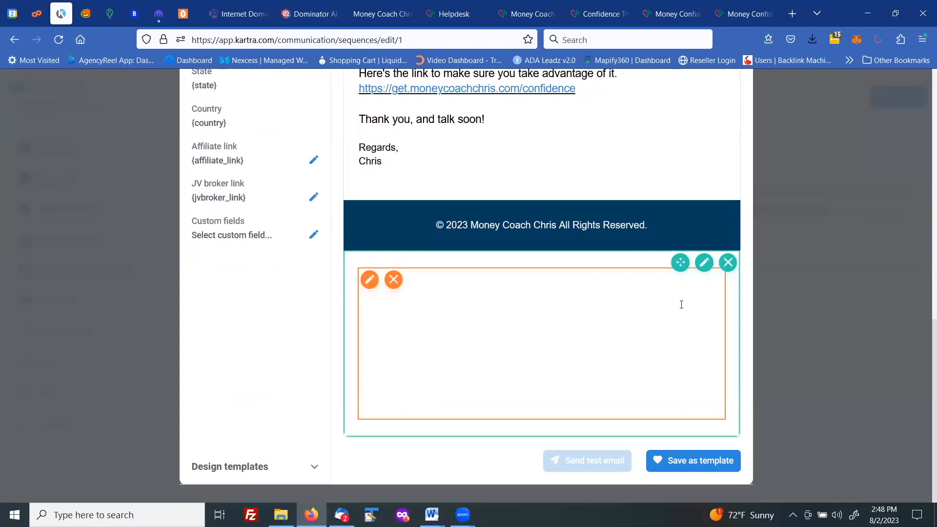
{"action": "scroll", "coordinate": [680, 303], "scroll_direction": "up", "scroll_amount": 10}
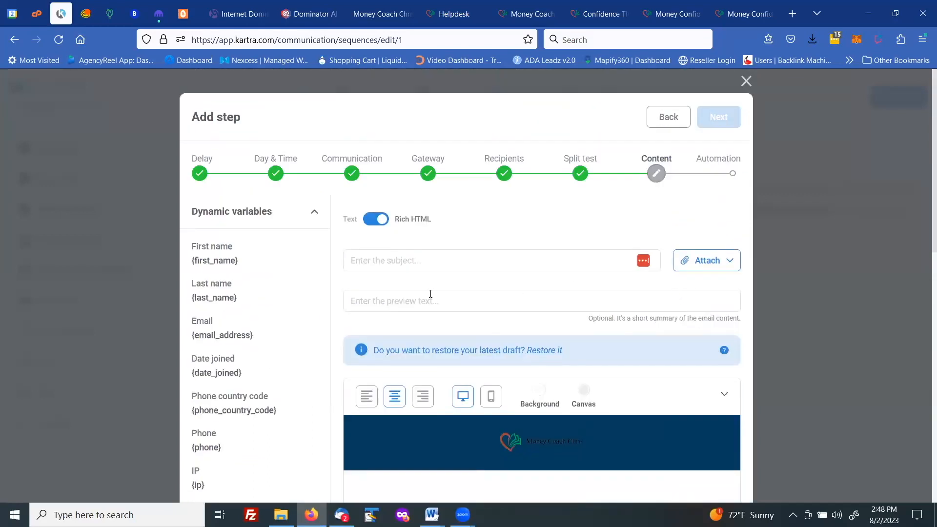
{"action": "left_click", "coordinate": [378, 260]}
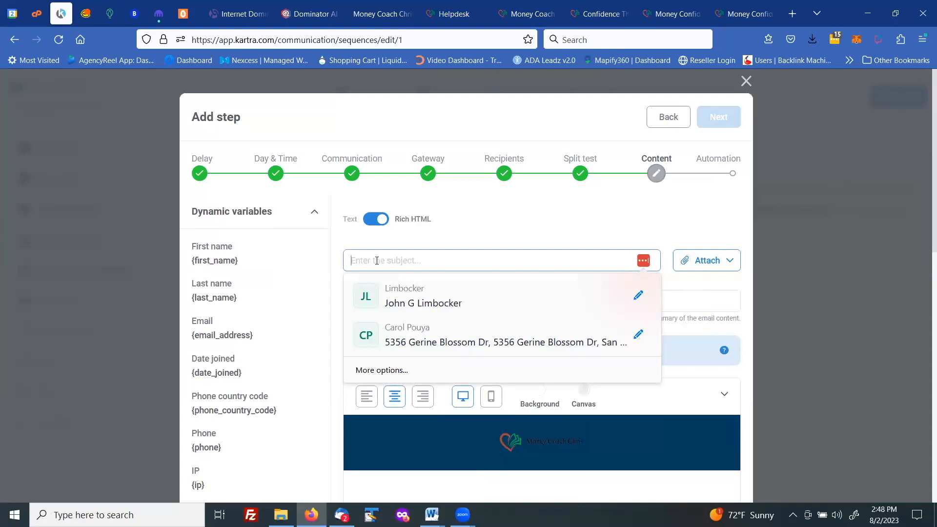
{"action": "type", "text": "Just a reminder..."}
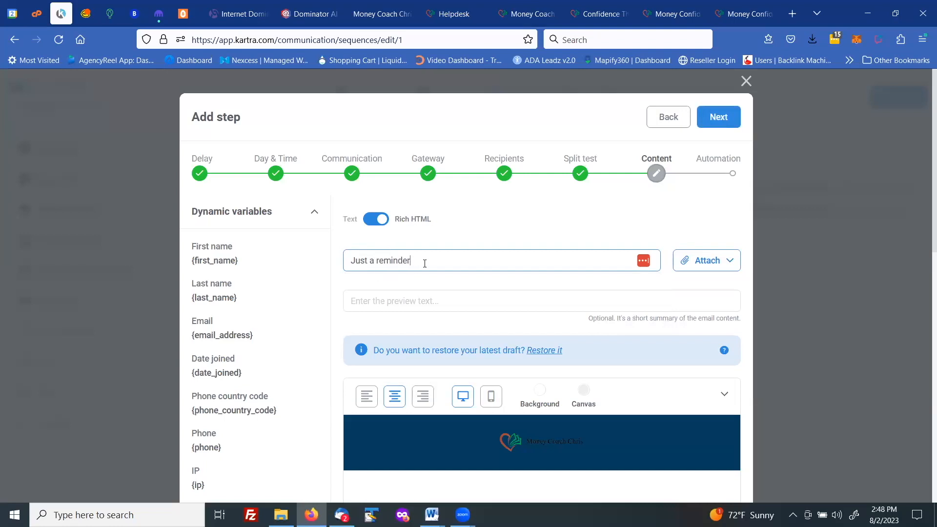
{"action": "left_click", "coordinate": [727, 113]}
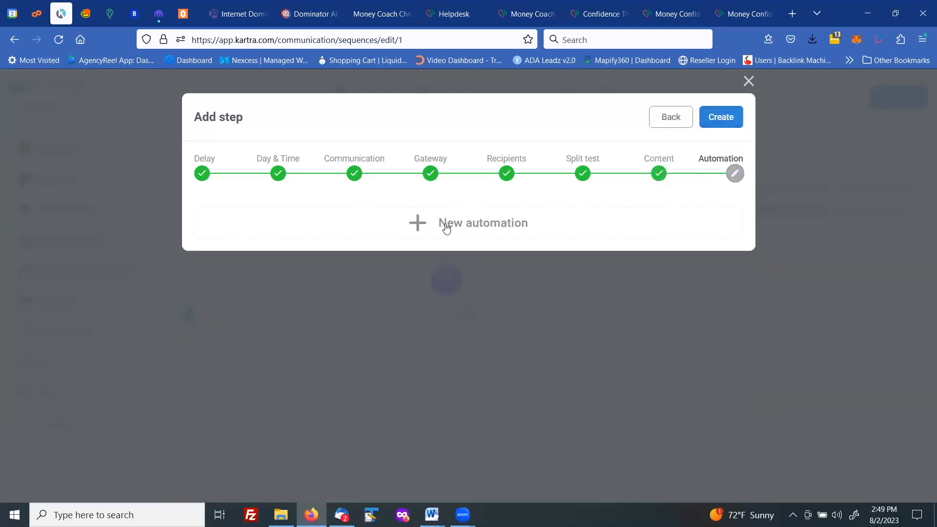
{"action": "left_click", "coordinate": [728, 117]}
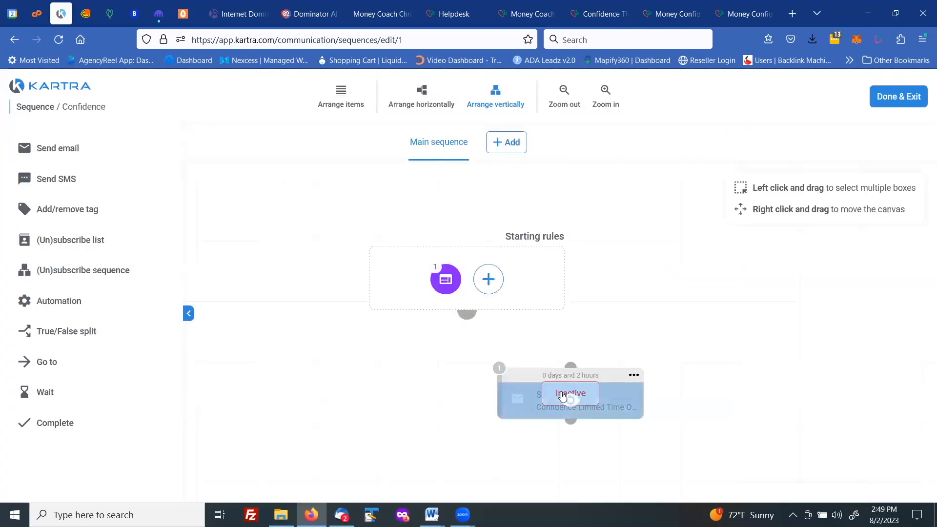
Step: Activate the email step and connect it to the starting rules
{"action": "left_click", "coordinate": [635, 376]}
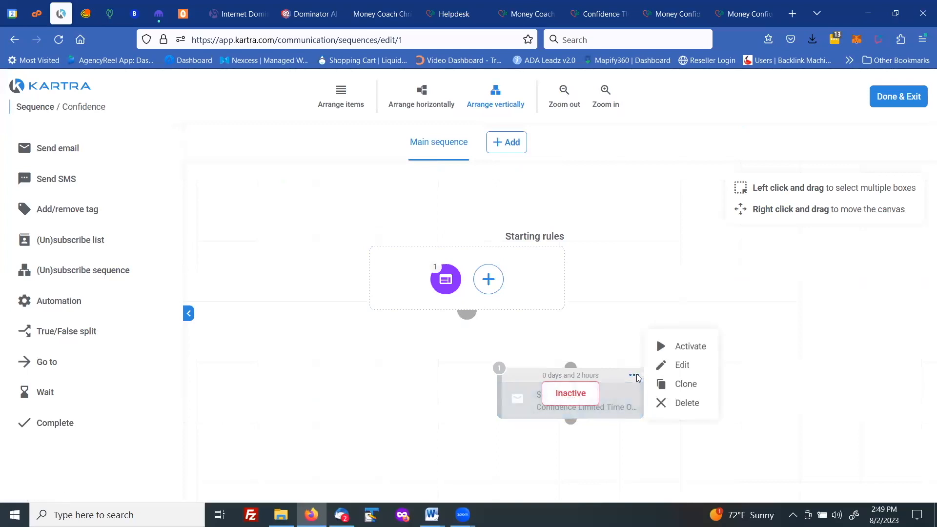
{"action": "left_click", "coordinate": [686, 352]}
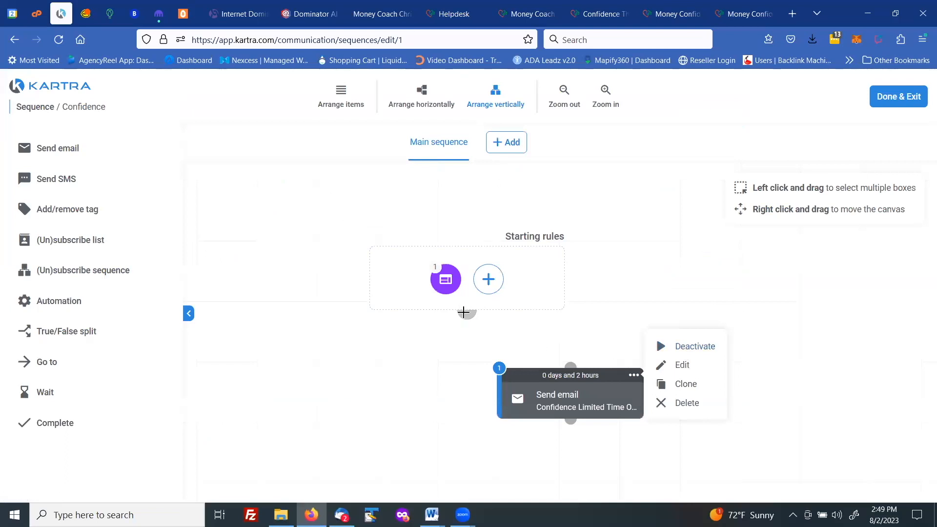
{"action": "left_click_drag", "start_coordinate": [466, 313], "coordinate": [475, 358]}
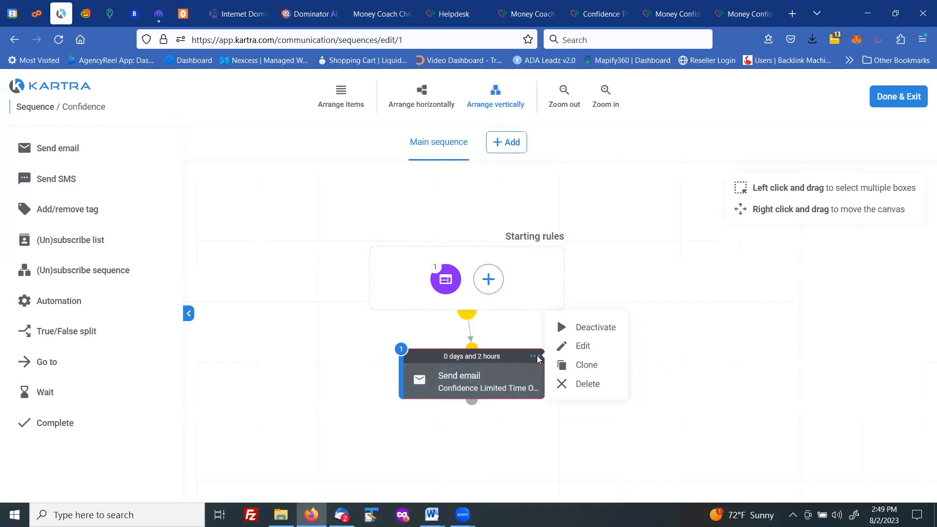
Step: Clone the email step and open the clone's settings for editing
{"action": "left_click", "coordinate": [586, 366]}
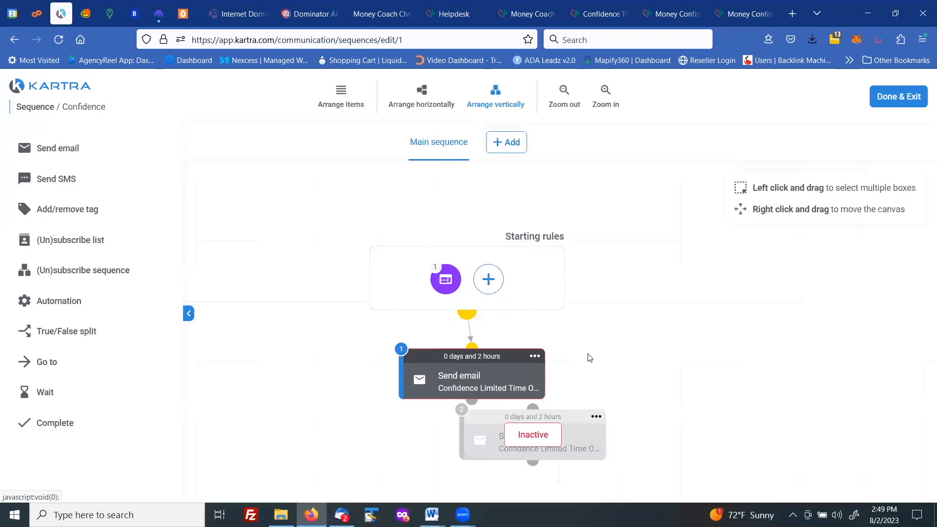
{"action": "left_click", "coordinate": [596, 417]}
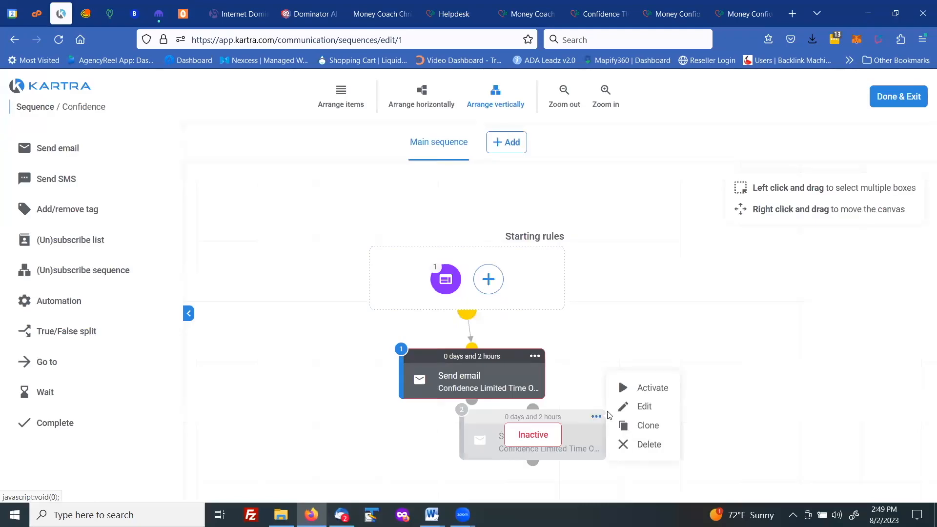
{"action": "left_click", "coordinate": [640, 409]}
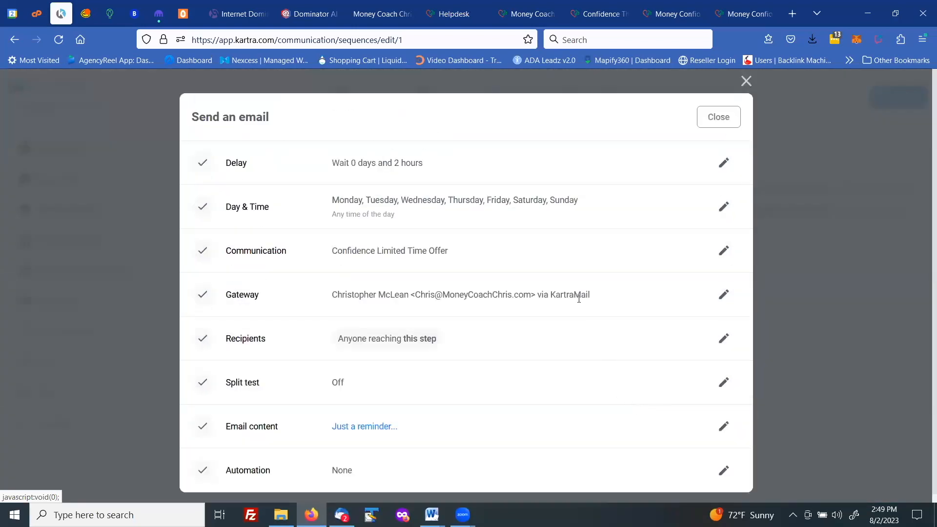
Step: Set the cloned step's delay to wait 0 days and 22 hours
{"action": "left_click", "coordinate": [724, 163]}
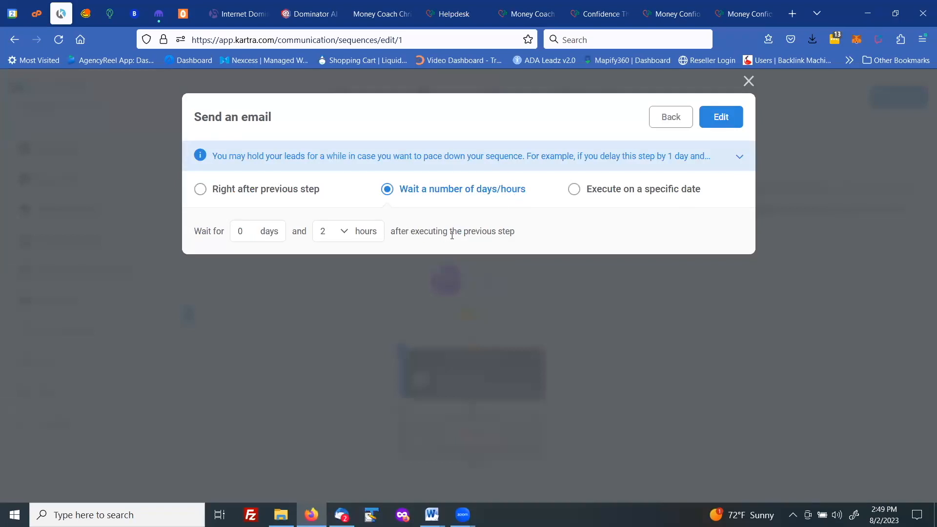
{"action": "left_click", "coordinate": [326, 235]}
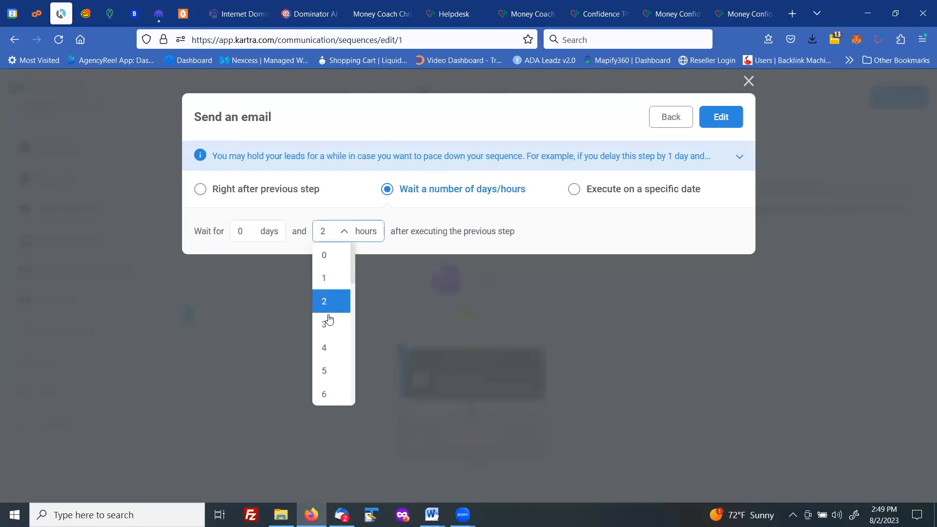
{"action": "scroll", "coordinate": [329, 317], "scroll_direction": "down", "scroll_amount": 3}
{"action": "scroll", "coordinate": [329, 317], "scroll_direction": "down", "scroll_amount": 4}
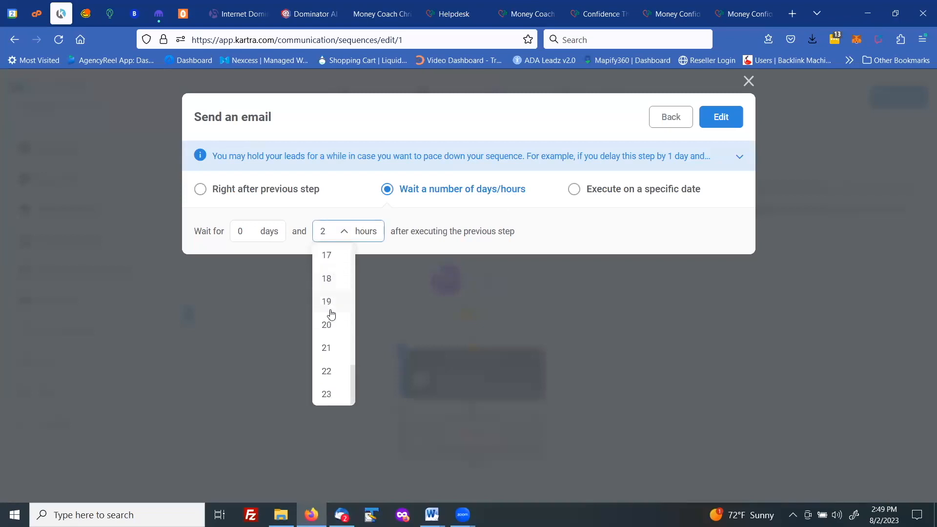
{"action": "left_click", "coordinate": [326, 371]}
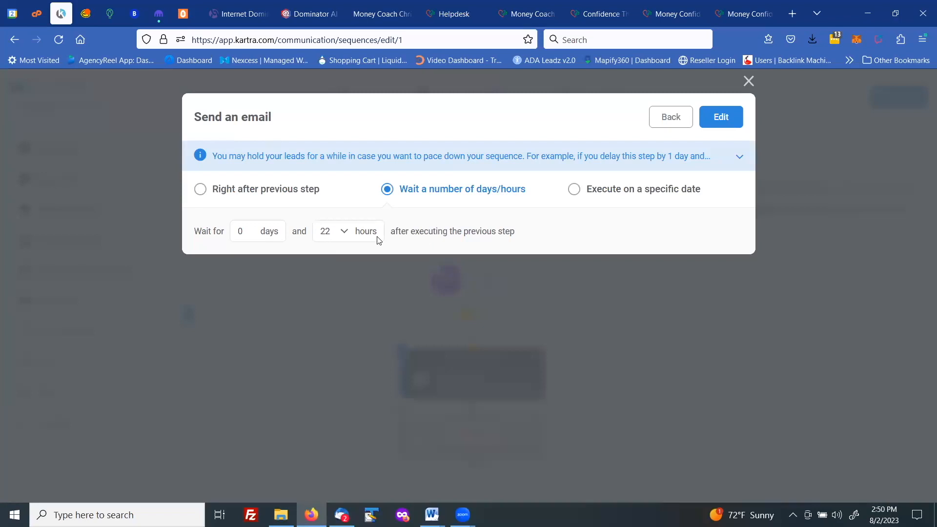
{"action": "left_click", "coordinate": [715, 122]}
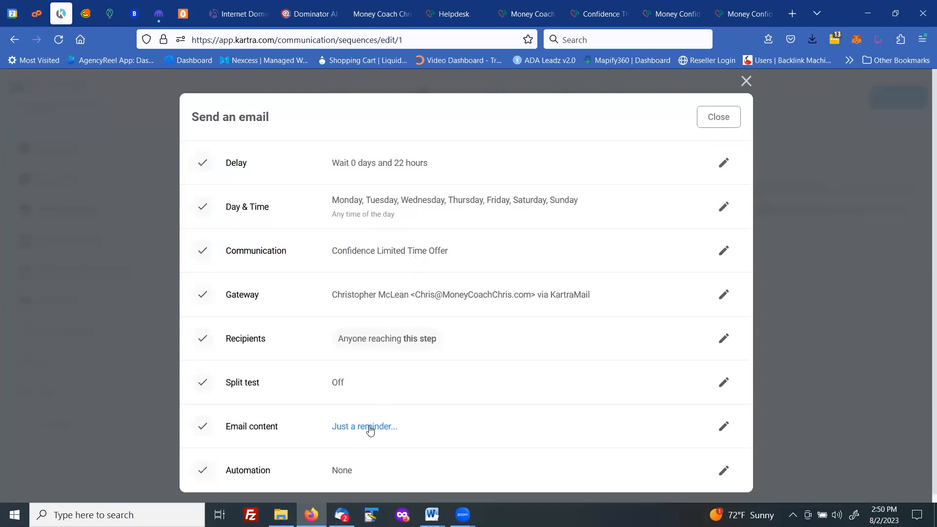
Step: Change the cloned email's subject to There's only one day left..
{"action": "left_click", "coordinate": [724, 427]}
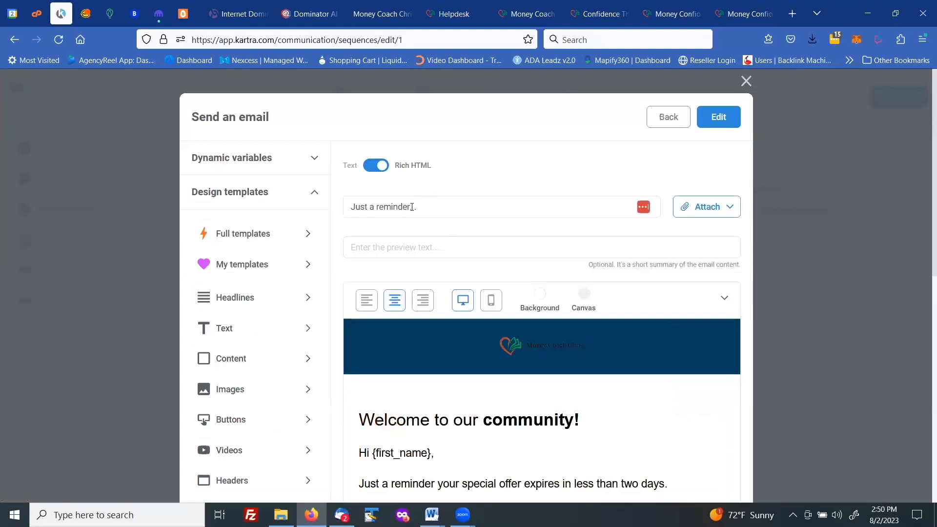
{"action": "left_click", "coordinate": [411, 207]}
{"action": "left_click_drag", "start_coordinate": [410, 207], "coordinate": [352, 208]}
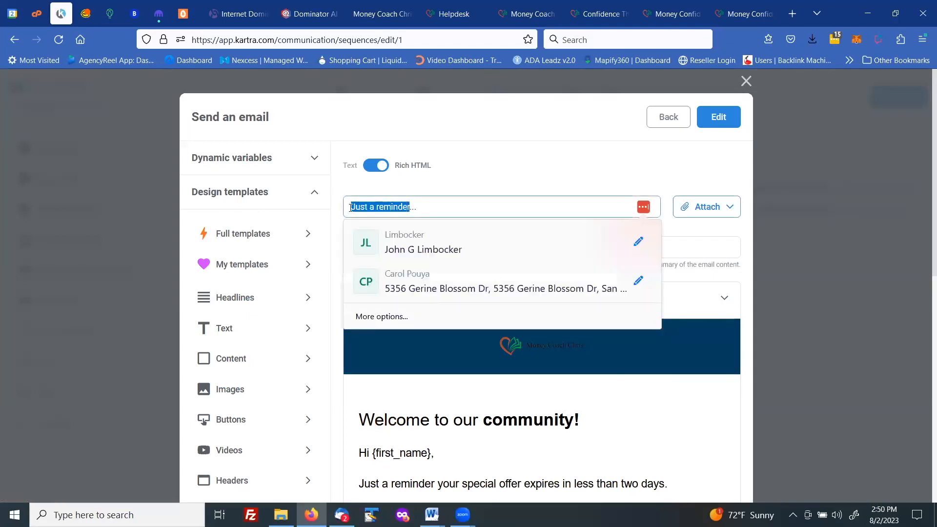
{"action": "type", "text": "There's only one day left"}
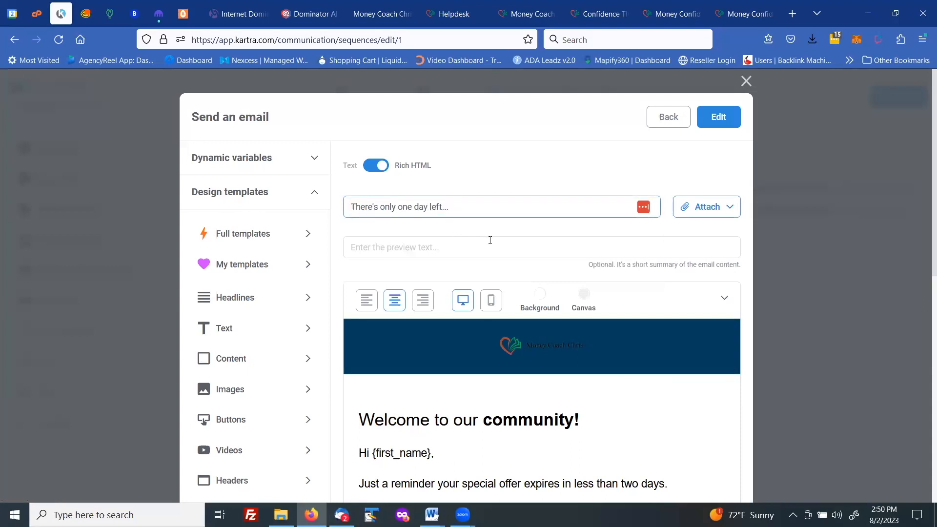
Step: Rewrite the first sentence as Just a reminder, your special offer ends tomorrow
{"action": "scroll", "coordinate": [490, 240], "scroll_direction": "down", "scroll_amount": 5}
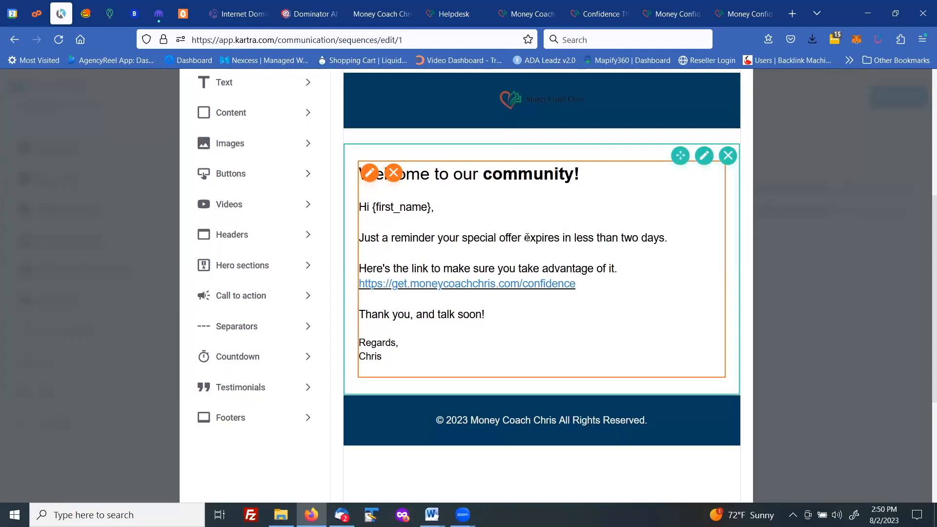
{"action": "left_click_drag", "start_coordinate": [534, 237], "coordinate": [665, 238]}
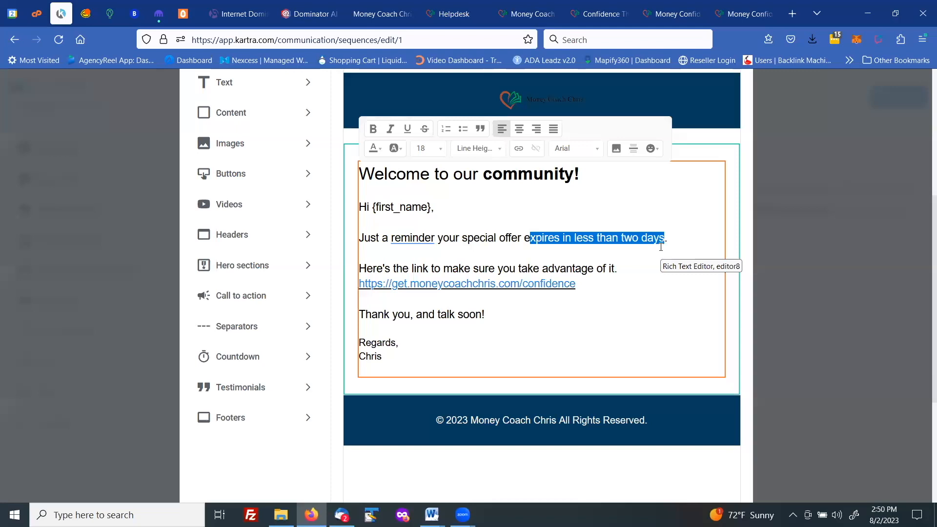
{"action": "type", "text": "nds."}
{"action": "key", "text": "Left"}
{"action": "type", "text": "to"}
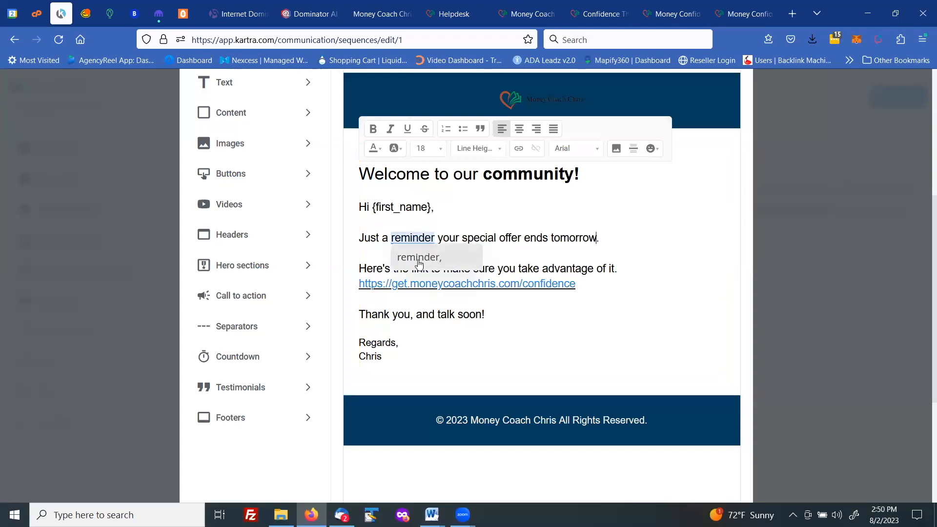
{"action": "left_click", "coordinate": [419, 260]}
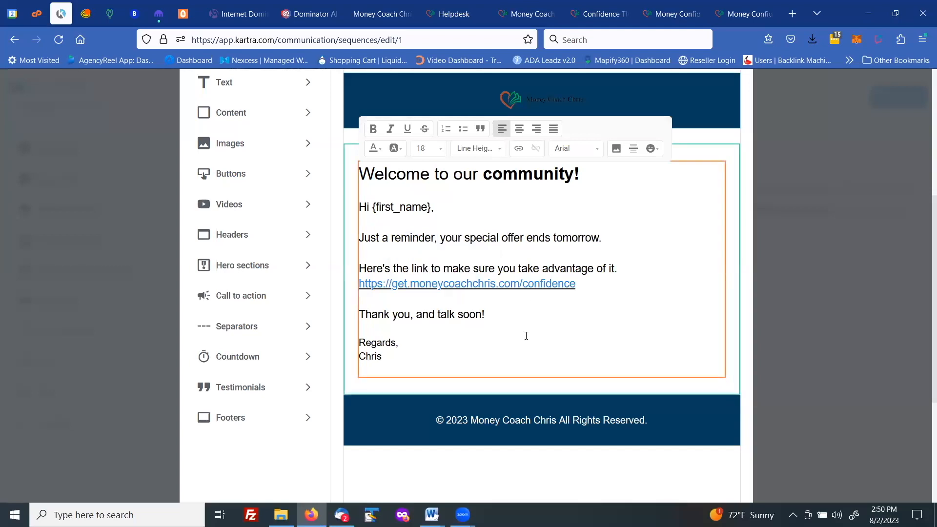
Step: Save the edited email content, close the step settings and select the cloned step
{"action": "scroll", "coordinate": [526, 335], "scroll_direction": "up", "scroll_amount": 1}
{"action": "scroll", "coordinate": [768, 276], "scroll_direction": "down", "scroll_amount": 4}
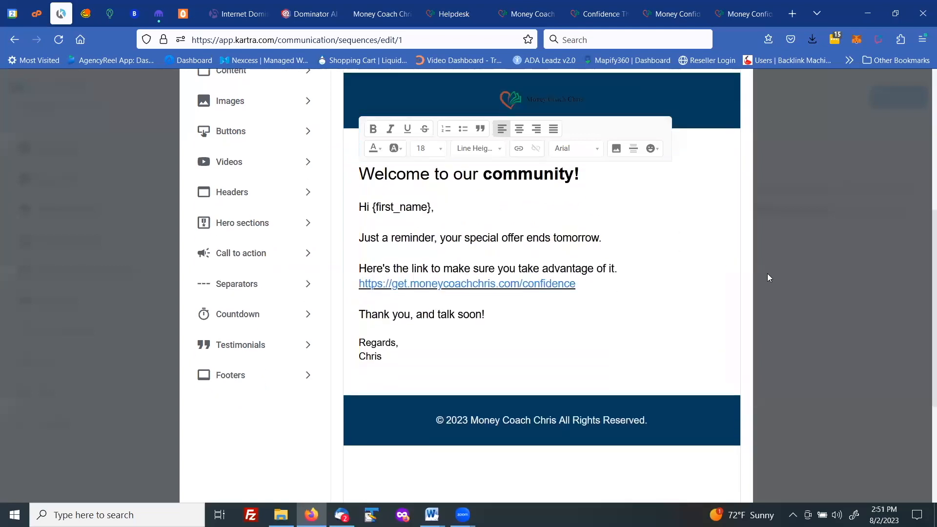
{"action": "scroll", "coordinate": [766, 266], "scroll_direction": "up", "scroll_amount": 10}
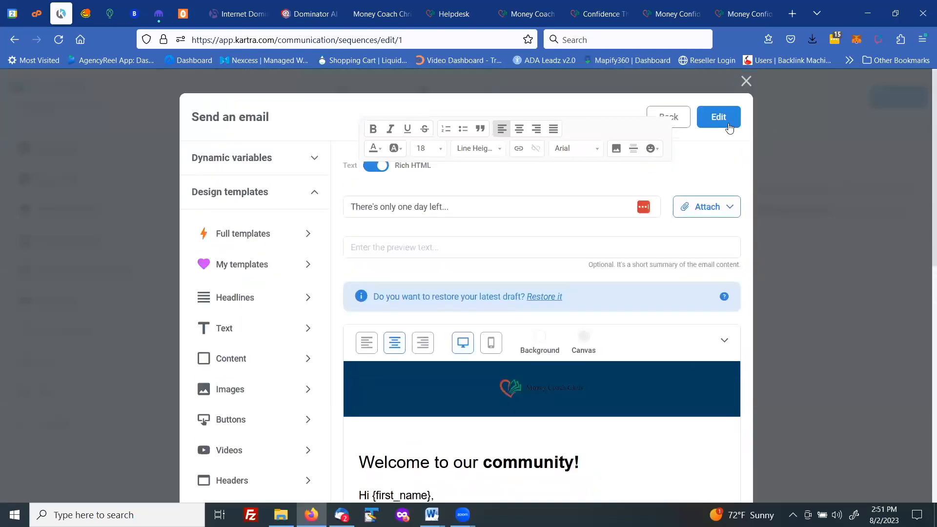
{"action": "left_click", "coordinate": [719, 121]}
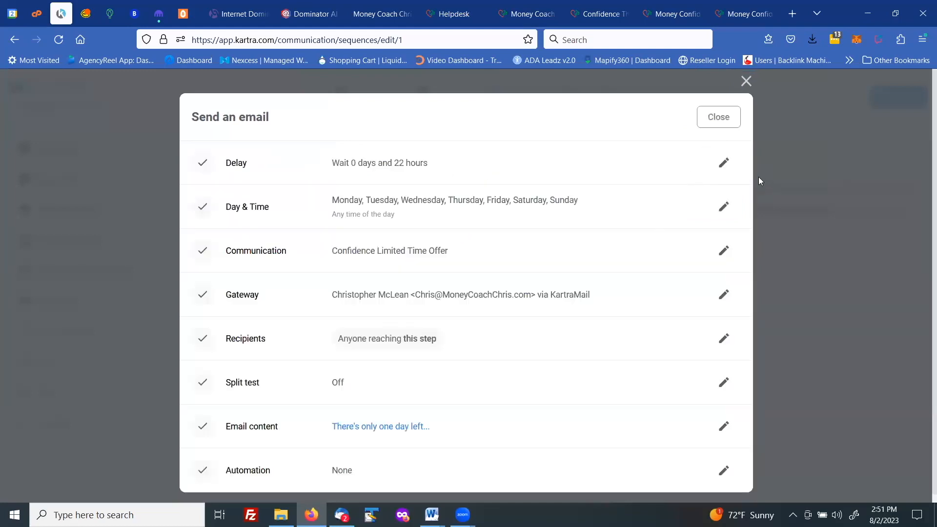
{"action": "left_click", "coordinate": [720, 121]}
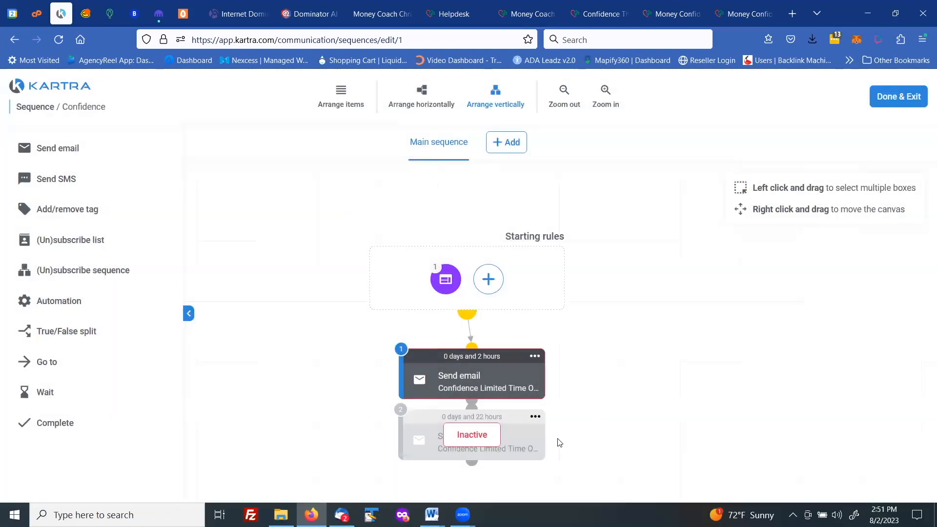
{"action": "left_click", "coordinate": [514, 418]}
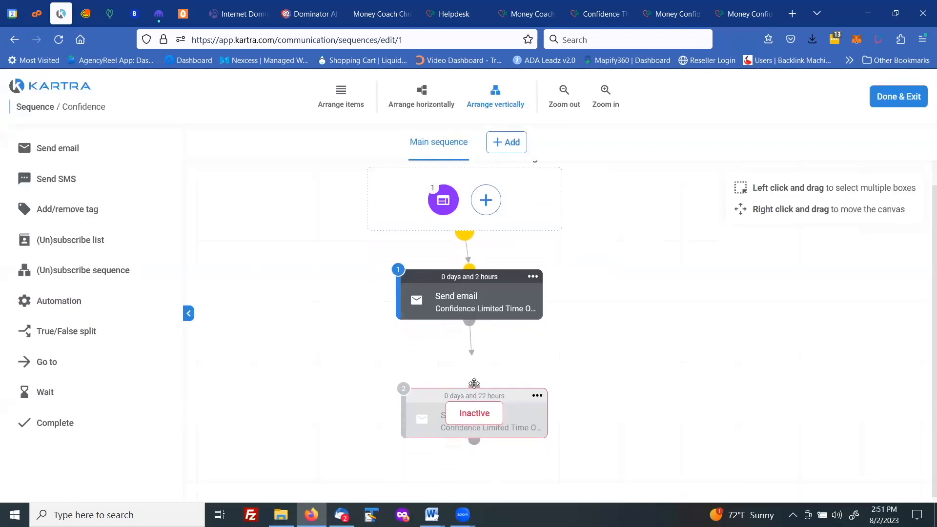
Step: Activate the cloned second email step
{"action": "left_click", "coordinate": [537, 389]}
{"action": "left_click", "coordinate": [590, 365]}
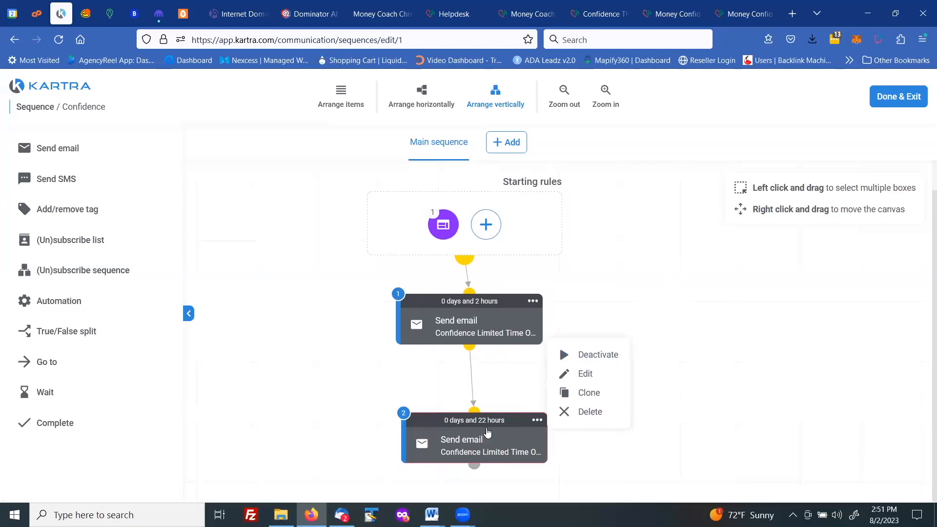
Step: Clone the second email step to create a third reminder step
{"action": "left_click", "coordinate": [537, 421]}
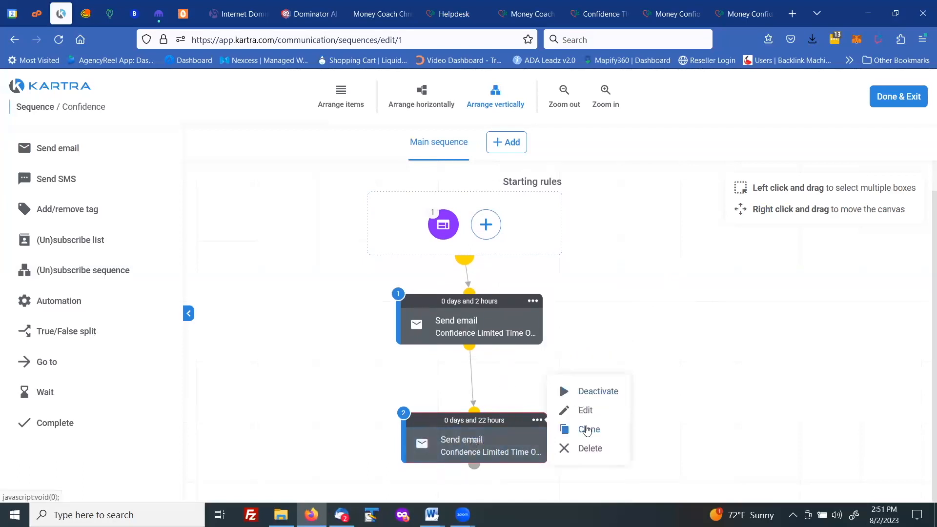
{"action": "left_click", "coordinate": [589, 429]}
{"action": "scroll", "coordinate": [611, 333], "scroll_direction": "down", "scroll_amount": 1}
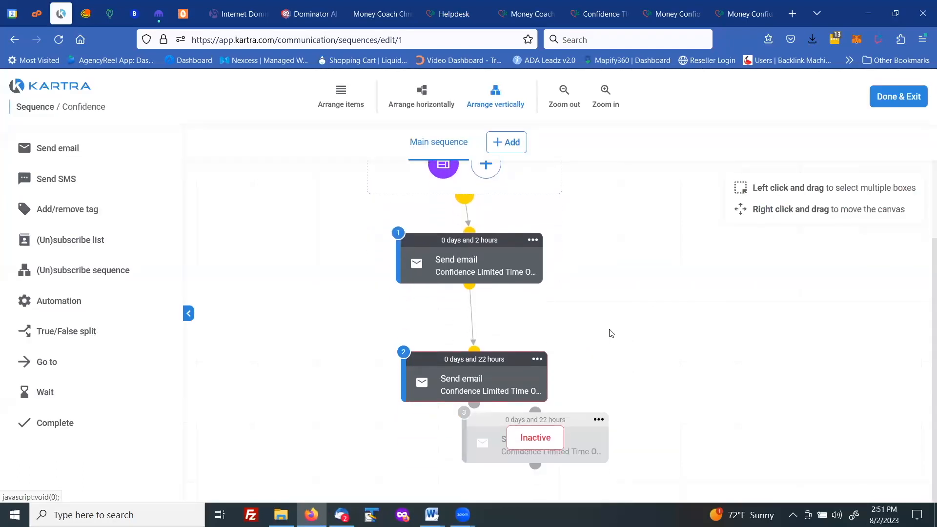
Step: Move the cloned third step and open its settings, keeping the delay at 0 days and 22 hours
{"action": "mouse_move", "coordinate": [579, 424]}
{"action": "left_mouse_down"}
{"action": "mouse_move", "coordinate": [564, 446]}
{"action": "mouse_move", "coordinate": [542, 430]}
{"action": "left_mouse_up"}
{"action": "left_click", "coordinate": [584, 445]}
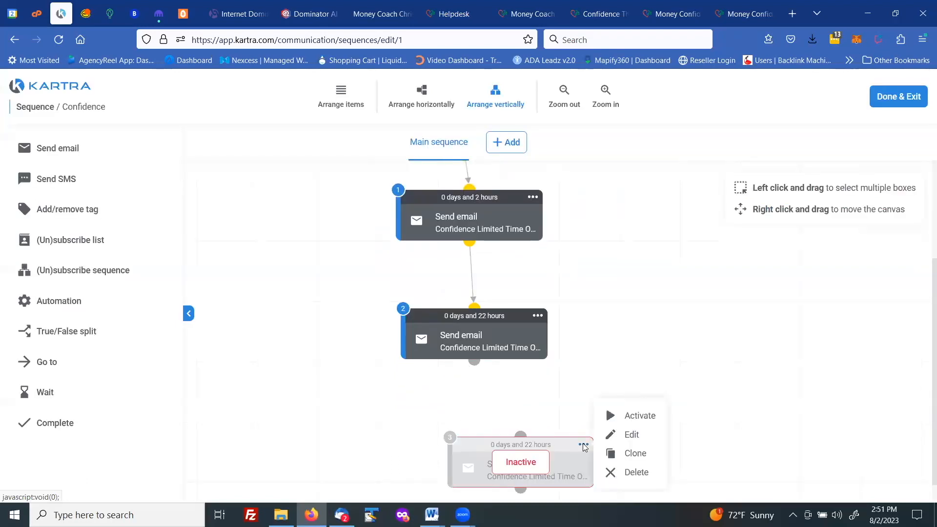
{"action": "left_click", "coordinate": [626, 436]}
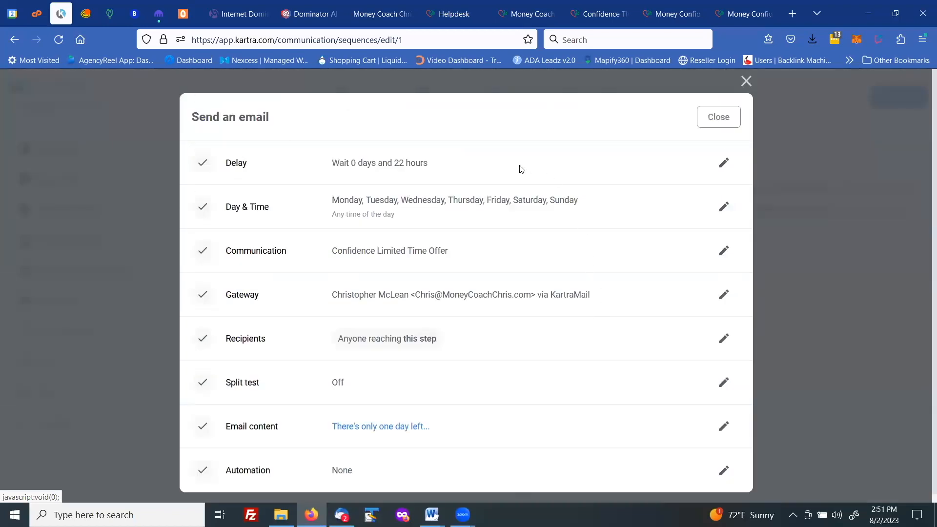
{"action": "left_click", "coordinate": [724, 164]}
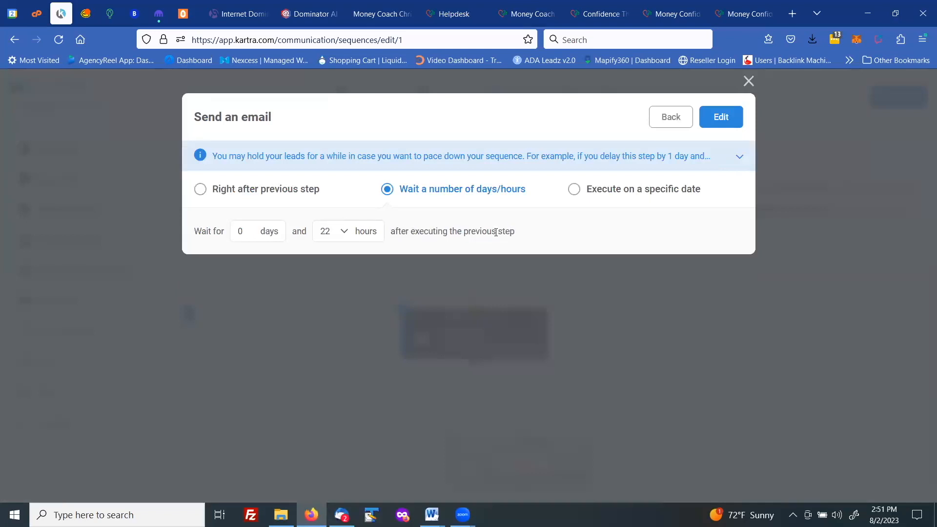
{"action": "left_click", "coordinate": [330, 234]}
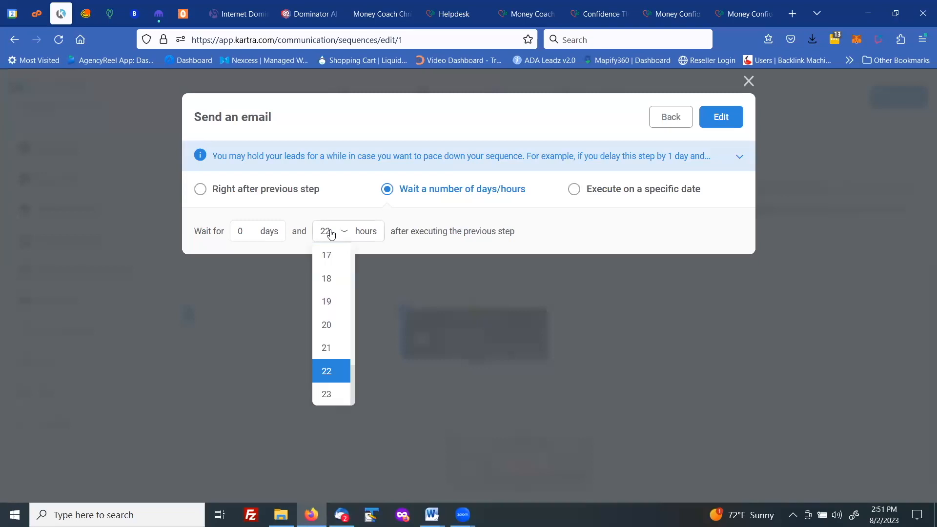
{"action": "left_click", "coordinate": [367, 279]}
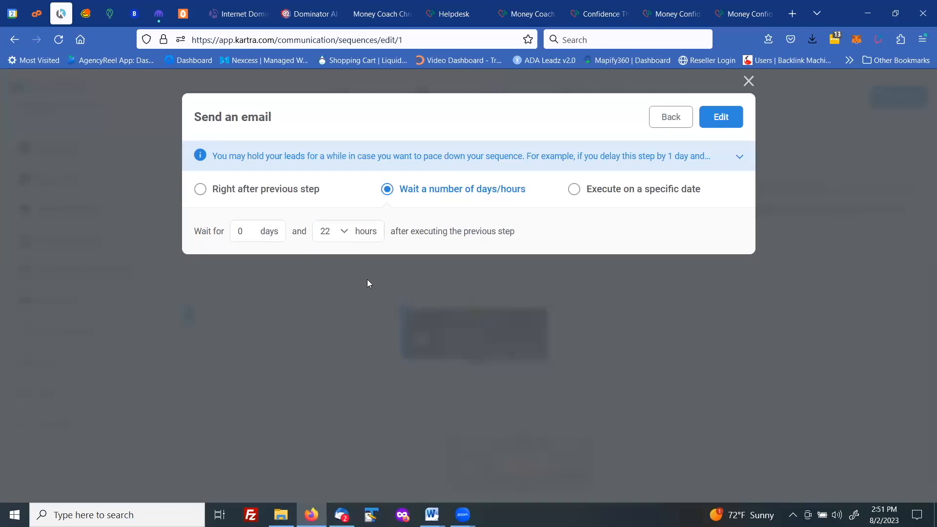
{"action": "left_click", "coordinate": [721, 117]}
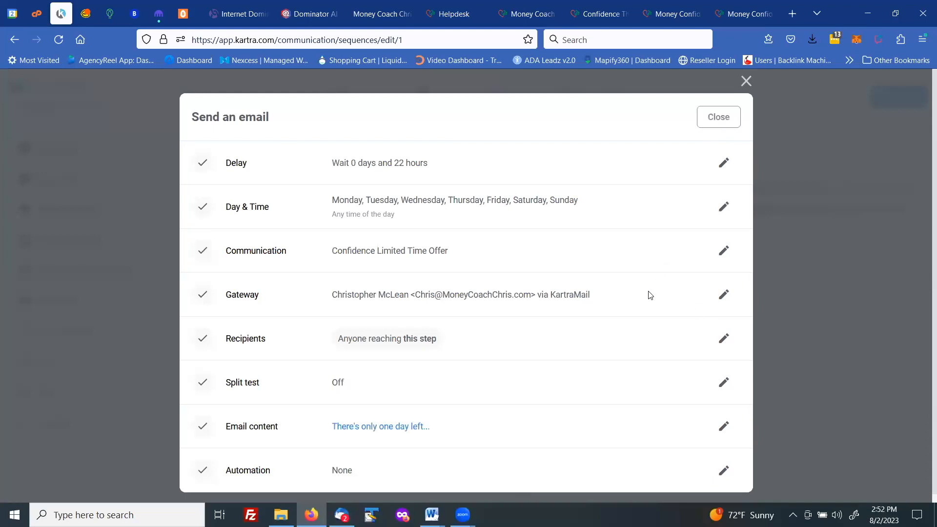
Step: Change the third email's subject to There's only 2 hours left..
{"action": "scroll", "coordinate": [642, 313], "scroll_direction": "down", "scroll_amount": 1}
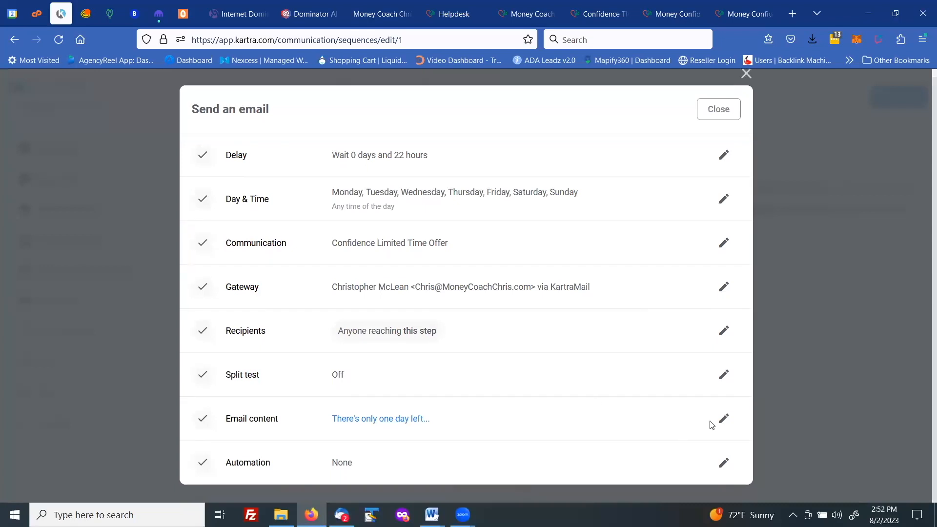
{"action": "left_click", "coordinate": [725, 419]}
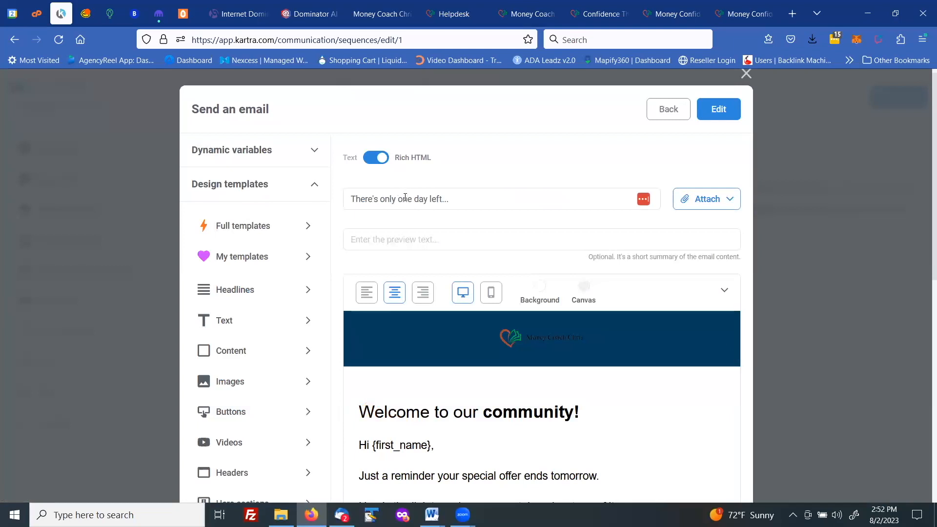
{"action": "left_click_drag", "start_coordinate": [398, 199], "coordinate": [427, 199]}
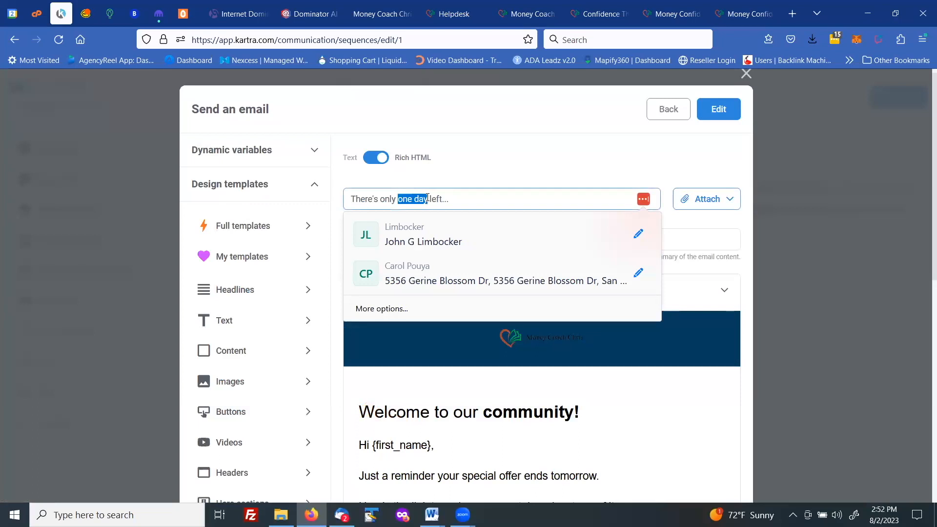
{"action": "type", "text": "2 hours"}
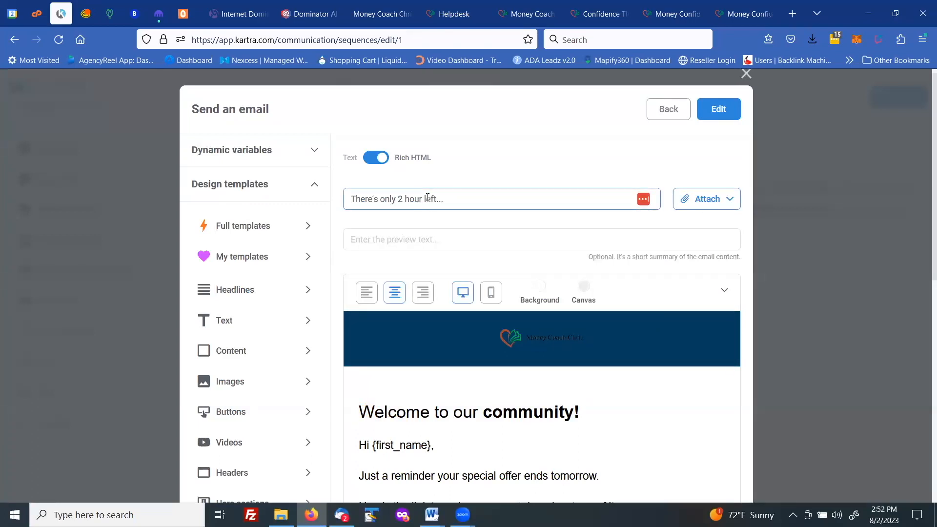
{"action": "left_click", "coordinate": [527, 262]}
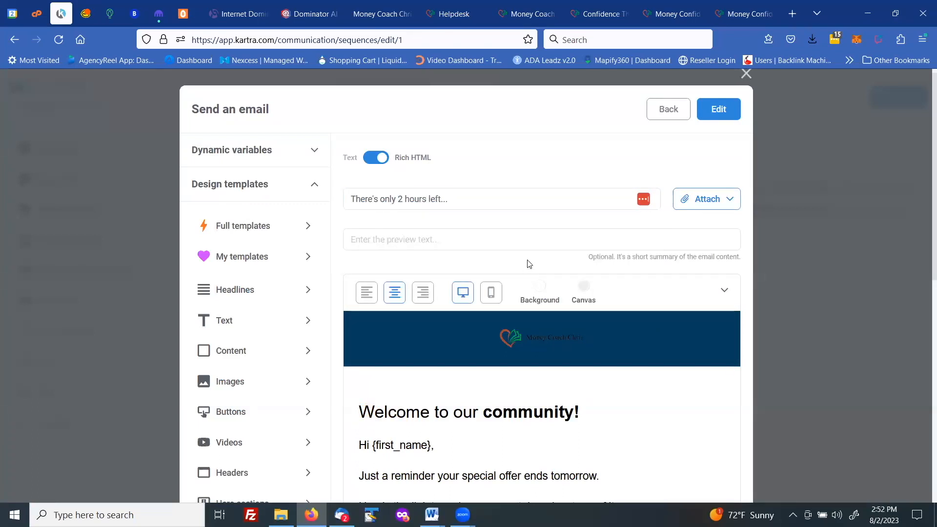
Step: Rewrite the first sentence's ending so it reads your special offer ends in just 2 hours
{"action": "scroll", "coordinate": [527, 262], "scroll_direction": "down", "scroll_amount": 5}
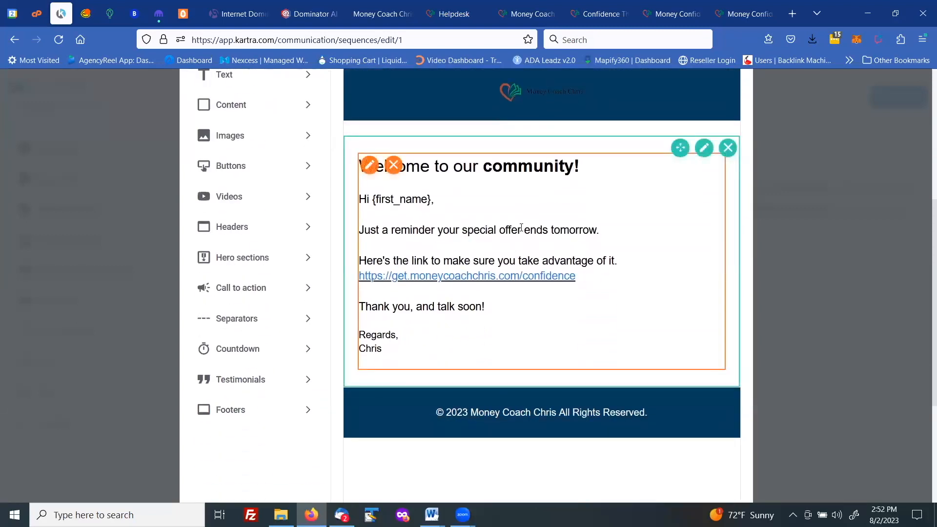
{"action": "left_click", "coordinate": [553, 229]}
{"action": "left_click_drag", "start_coordinate": [552, 229], "coordinate": [595, 230]}
{"action": "type", "text": "in j"}
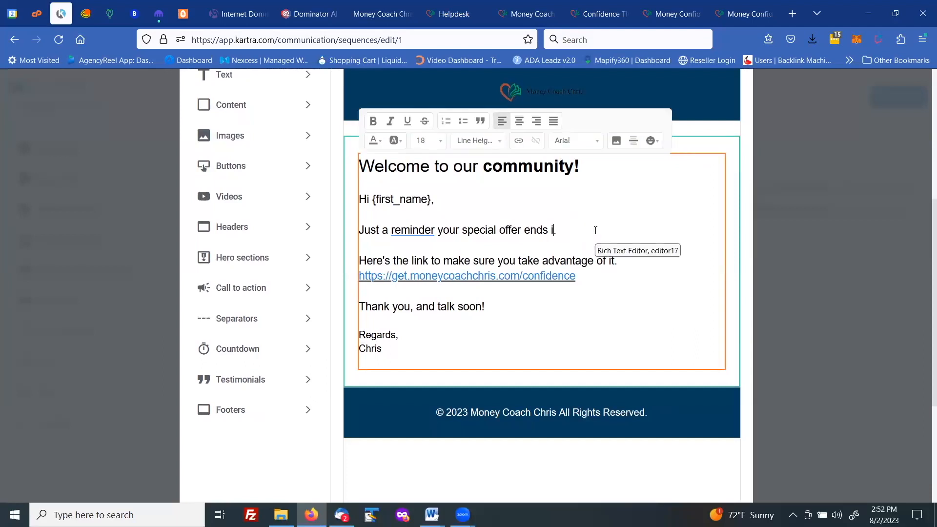
{"action": "type", "text": "ust 2 hours"}
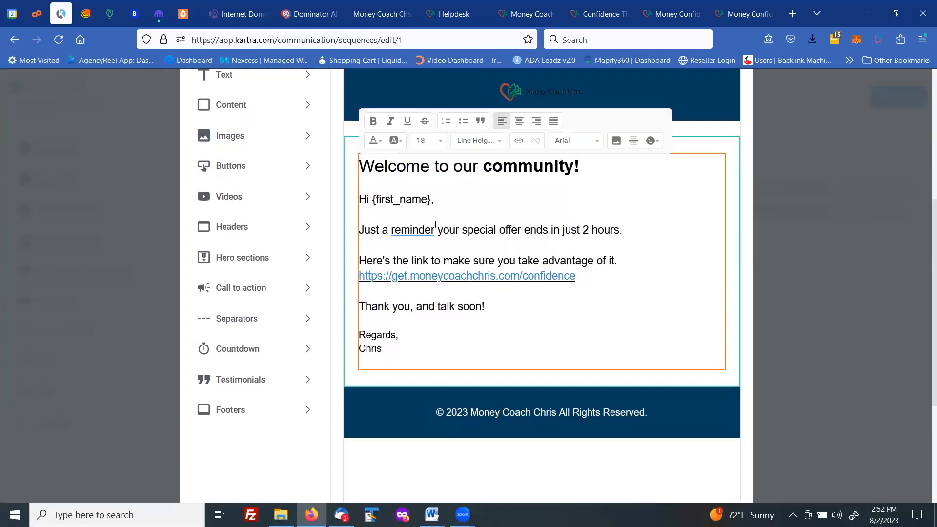
Step: Add a comma after Just a reminder and save the edited email content
{"action": "scroll", "coordinate": [435, 226], "scroll_direction": "up", "scroll_amount": 1}
{"action": "mouse_move", "coordinate": [419, 273]}
{"action": "left_click", "coordinate": [418, 300]}
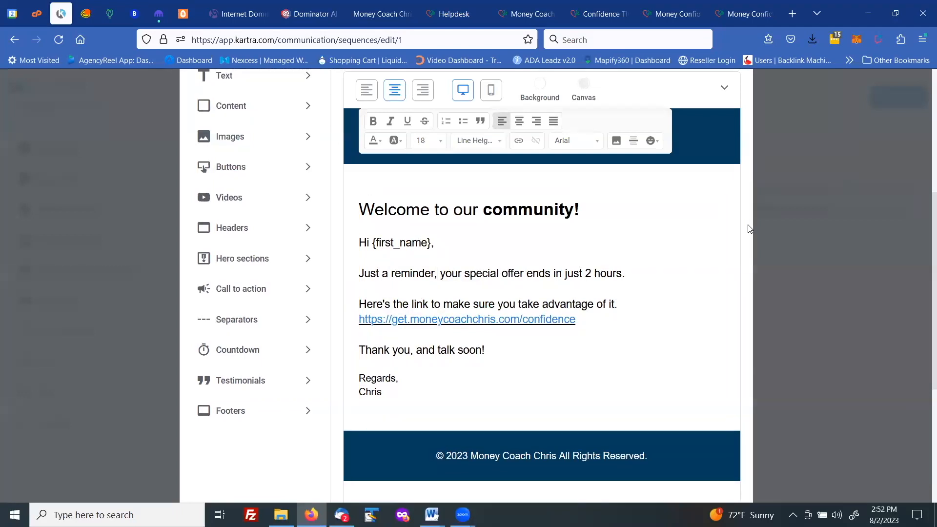
{"action": "scroll", "coordinate": [750, 229], "scroll_direction": "up", "scroll_amount": 5}
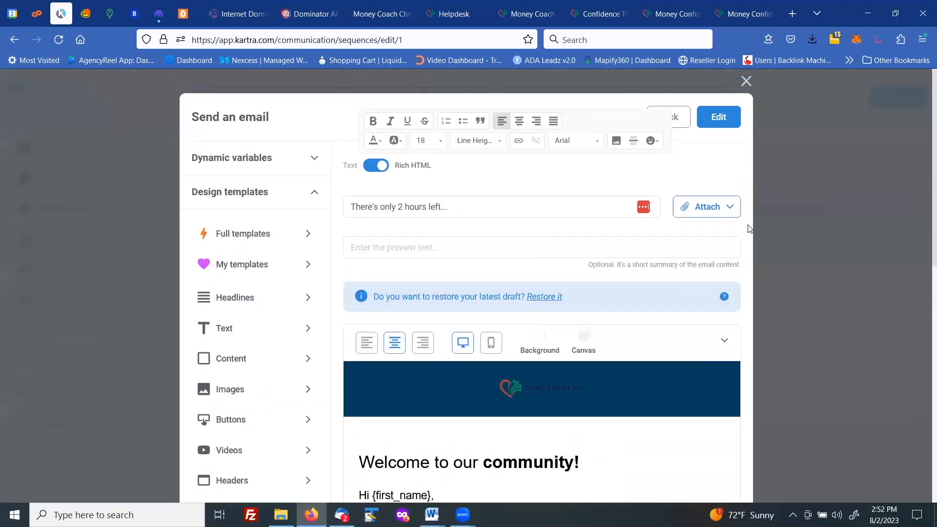
{"action": "left_click", "coordinate": [719, 119]}
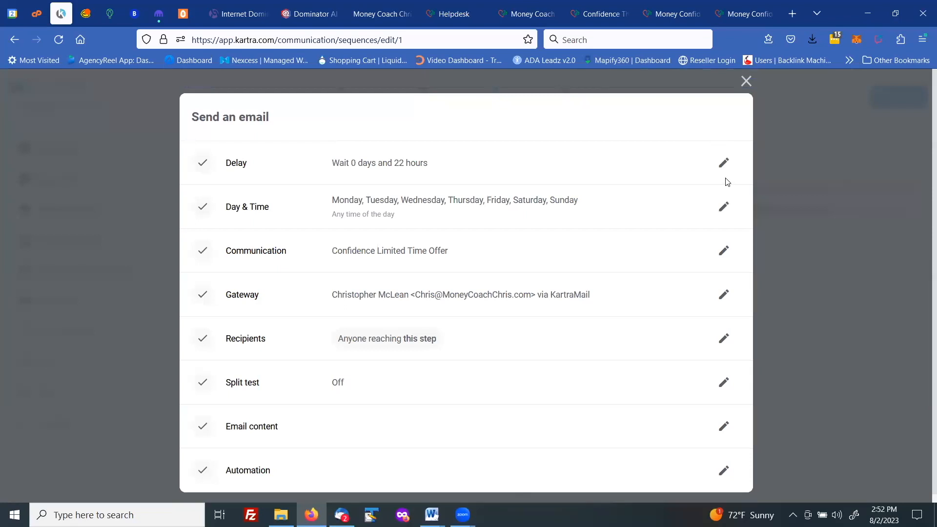
Step: Close the step settings, link the second email step to the third, and activate the third step
{"action": "left_click", "coordinate": [722, 124]}
{"action": "left_click_drag", "start_coordinate": [472, 364], "coordinate": [522, 387]}
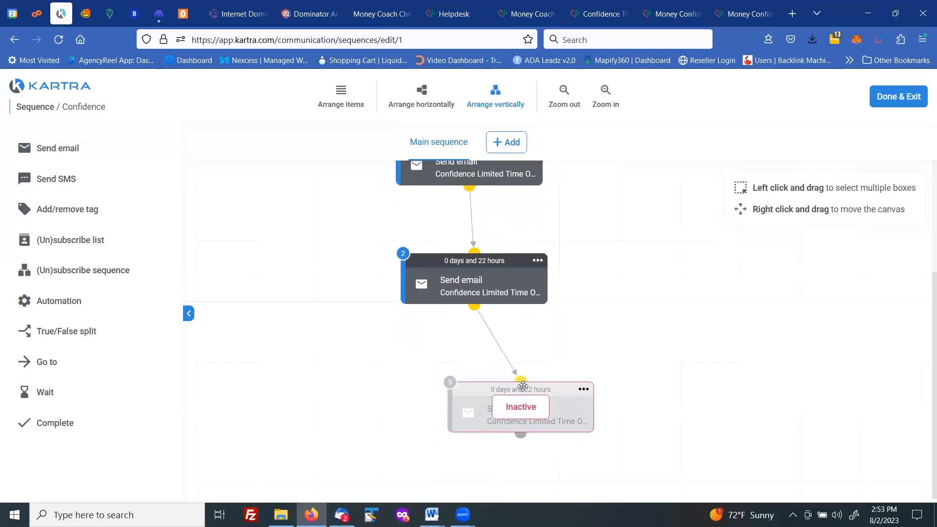
{"action": "left_click", "coordinate": [584, 389]}
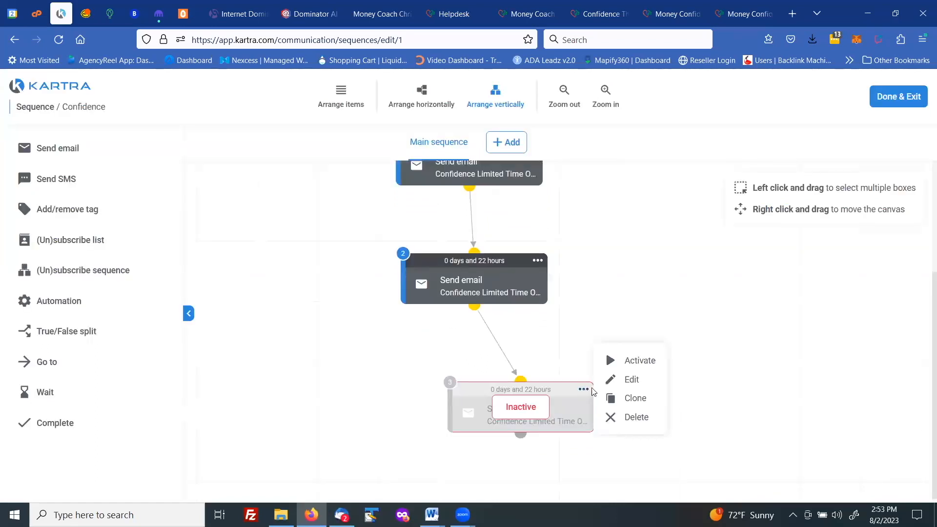
{"action": "left_click", "coordinate": [630, 364]}
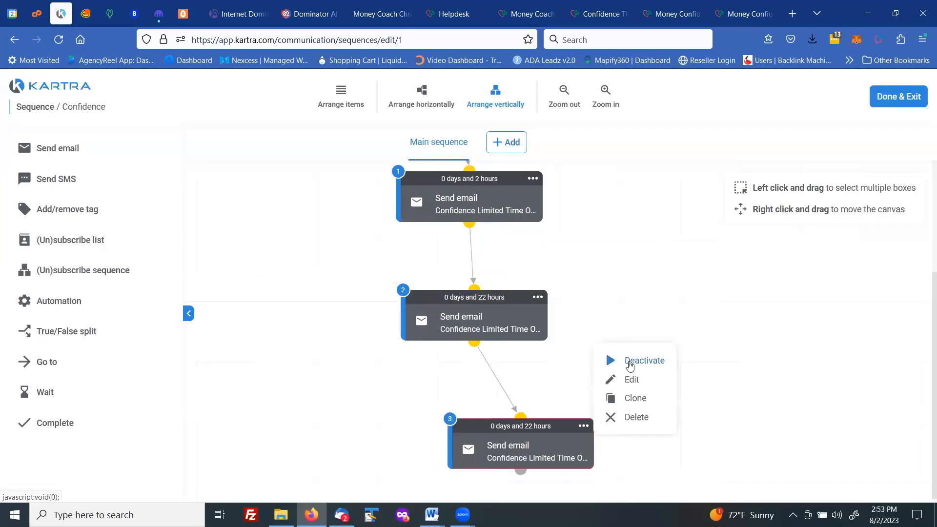
Step: Rearrange the three email steps into a tidy vertical layout
{"action": "left_click_drag", "start_coordinate": [480, 298], "coordinate": [399, 306]}
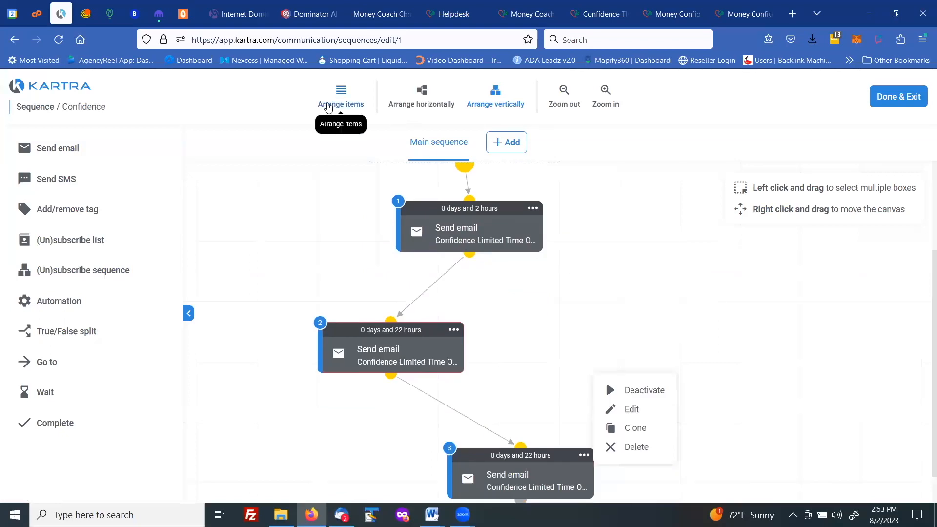
{"action": "left_click", "coordinate": [327, 107]}
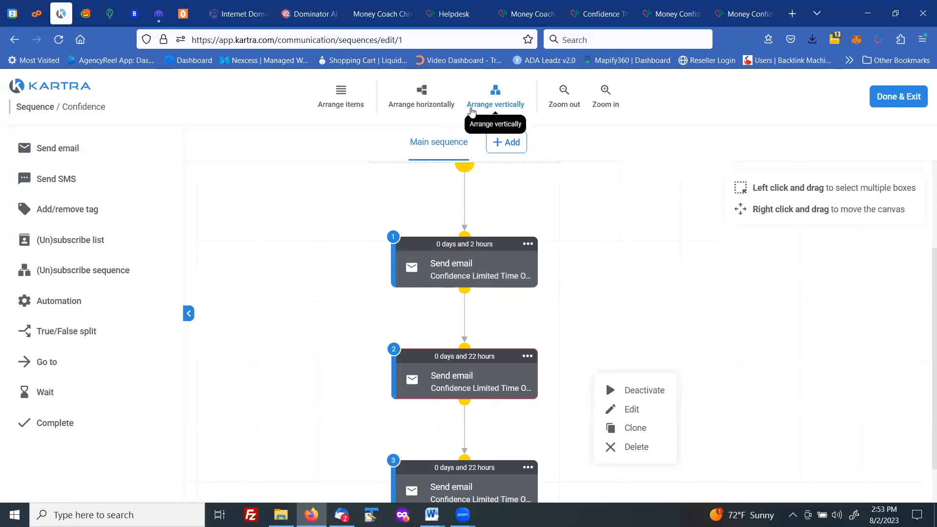
{"action": "left_click", "coordinate": [420, 98]}
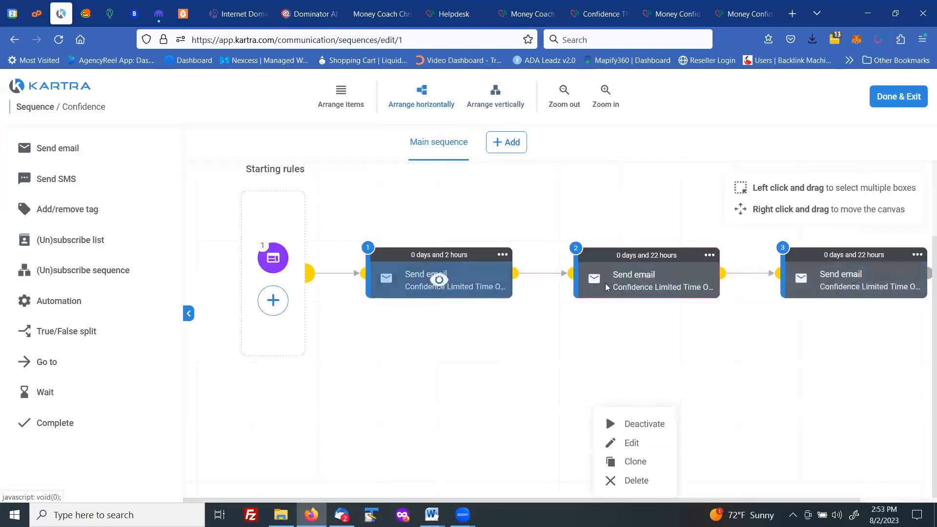
{"action": "left_click", "coordinate": [483, 107]}
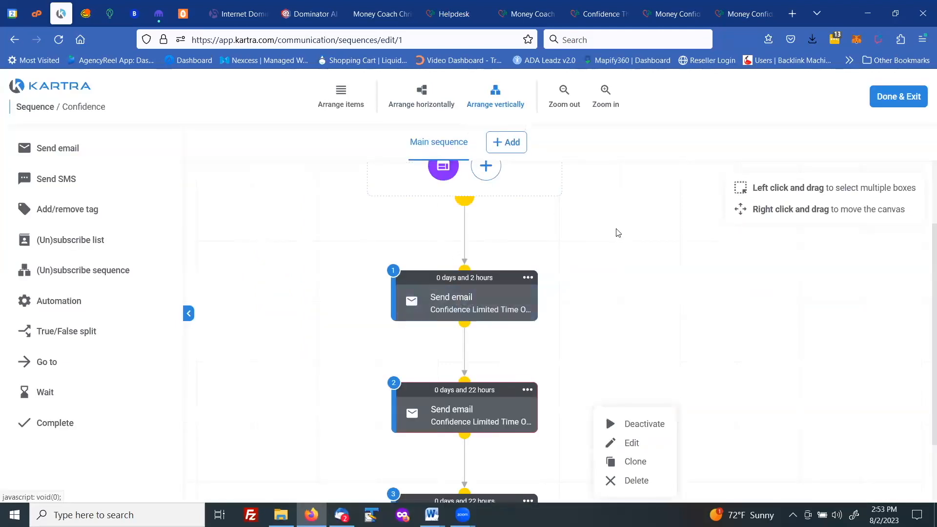
{"action": "scroll", "coordinate": [603, 256], "scroll_direction": "down", "scroll_amount": 2}
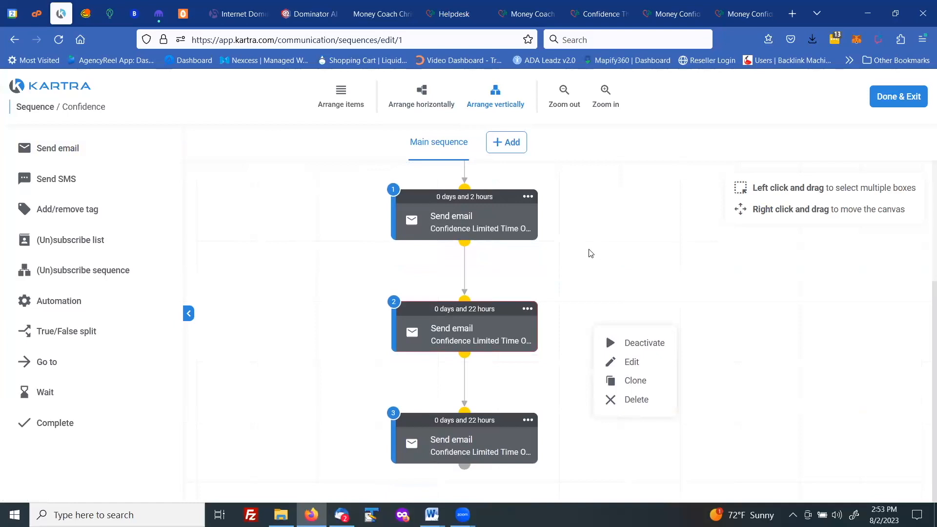
{"action": "scroll", "coordinate": [589, 248], "scroll_direction": "up", "scroll_amount": 1}
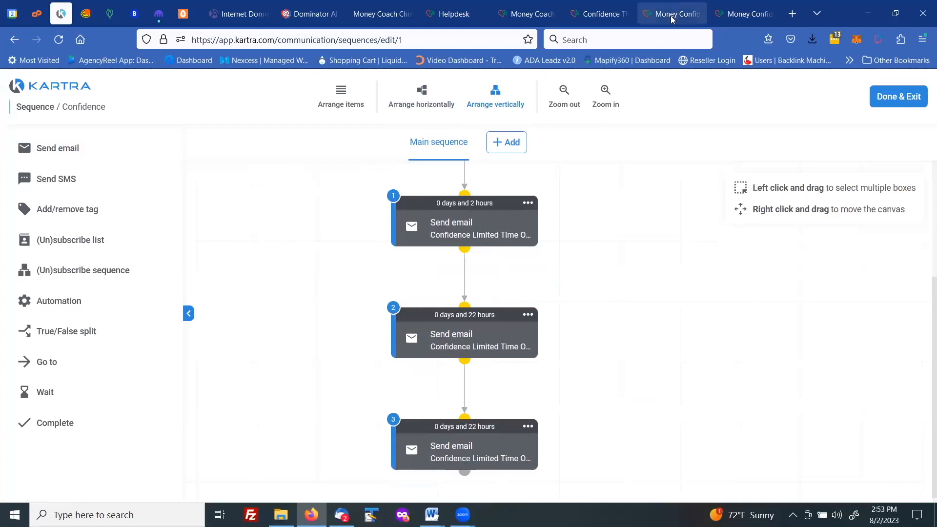
Step: Browse the Money Coach Chris pages in the other tabs, ending on the Confidence offer page
{"action": "left_click", "coordinate": [524, 18]}
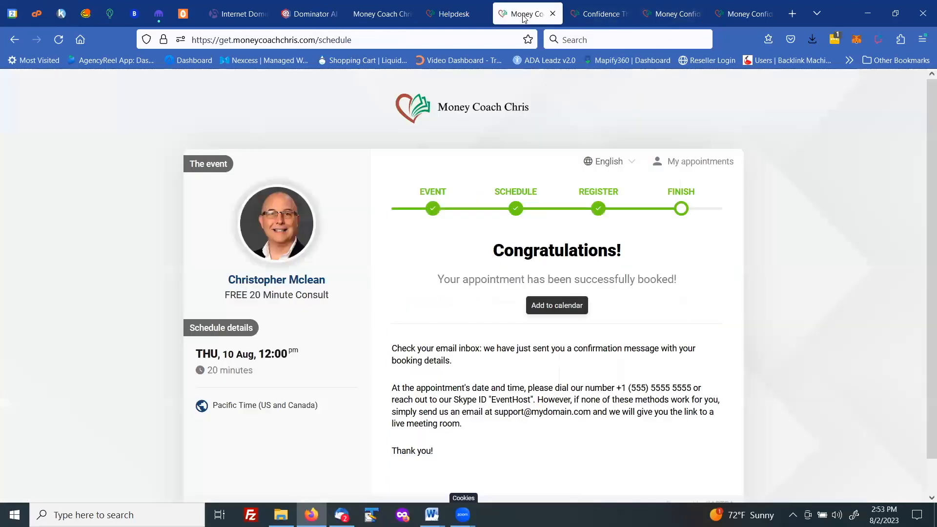
{"action": "left_click", "coordinate": [596, 14]}
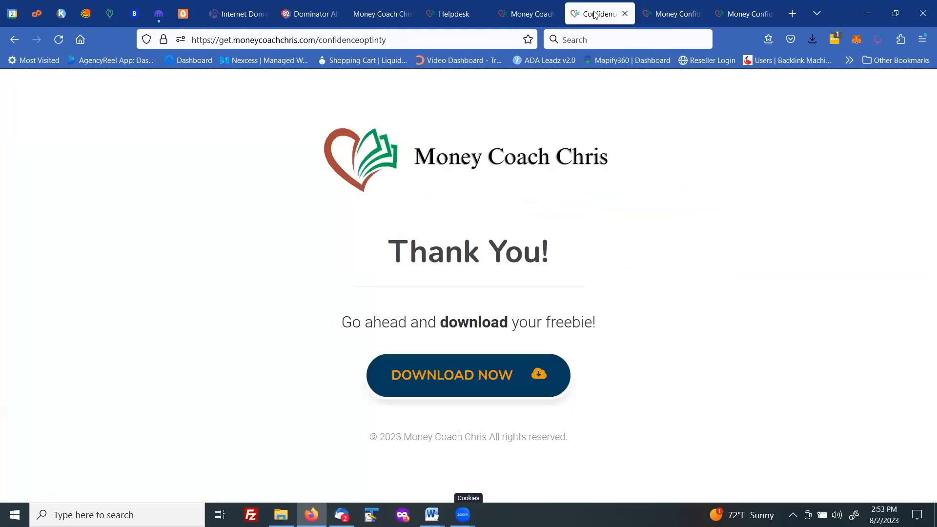
{"action": "left_click", "coordinate": [17, 41]}
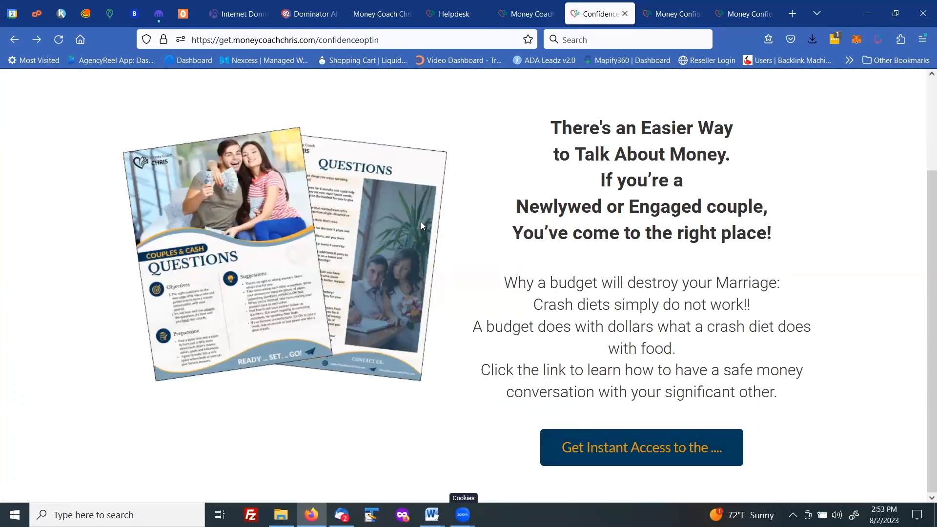
{"action": "left_click", "coordinate": [37, 39]}
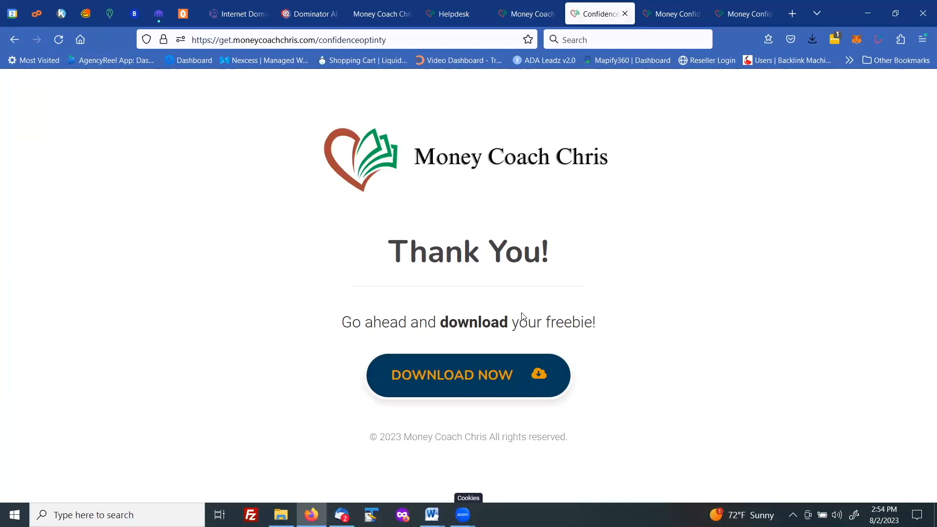
{"action": "left_click", "coordinate": [677, 15]}
{"action": "left_click", "coordinate": [737, 19]}
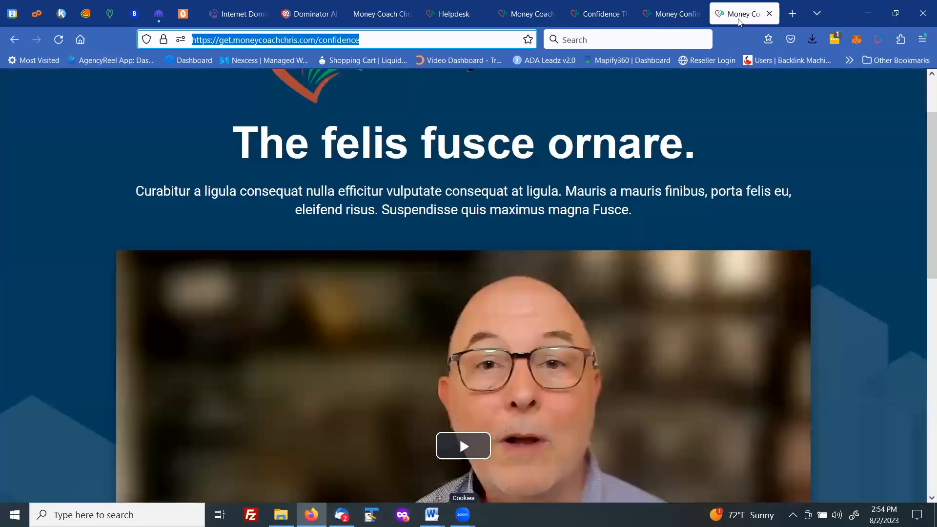
{"action": "scroll", "coordinate": [480, 172], "scroll_direction": "down", "scroll_amount": 4}
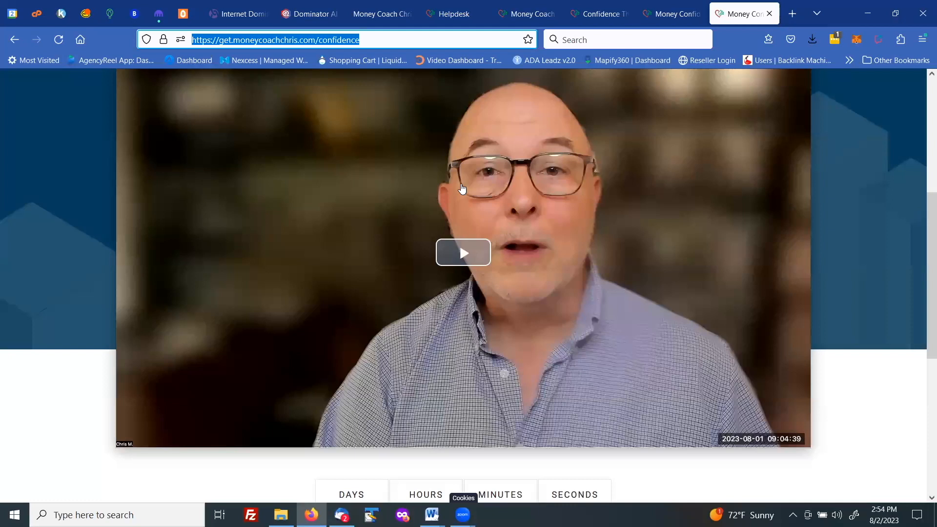
Step: Review the countdown timer and limited-time offer section of the Confidence page
{"action": "scroll", "coordinate": [462, 188], "scroll_direction": "down", "scroll_amount": 5}
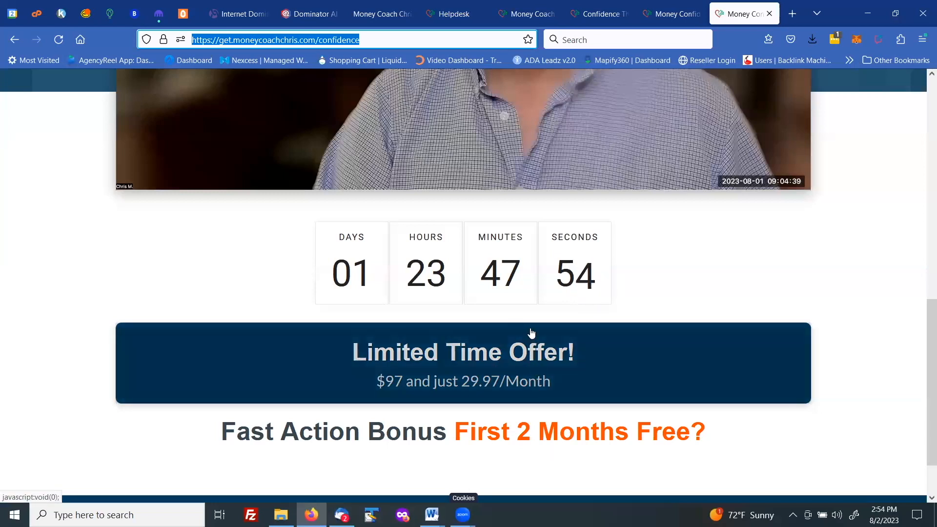
{"action": "left_click", "coordinate": [62, 18]}
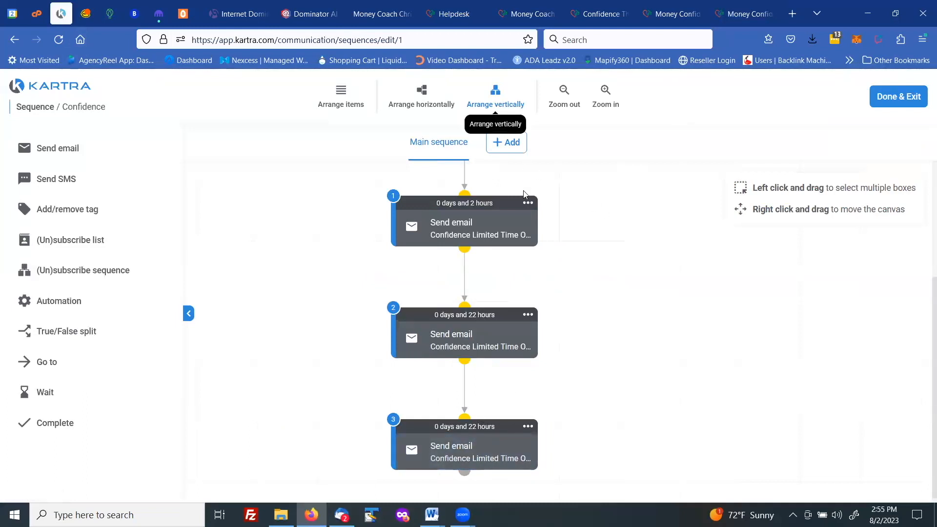
{"action": "left_click", "coordinate": [742, 14]}
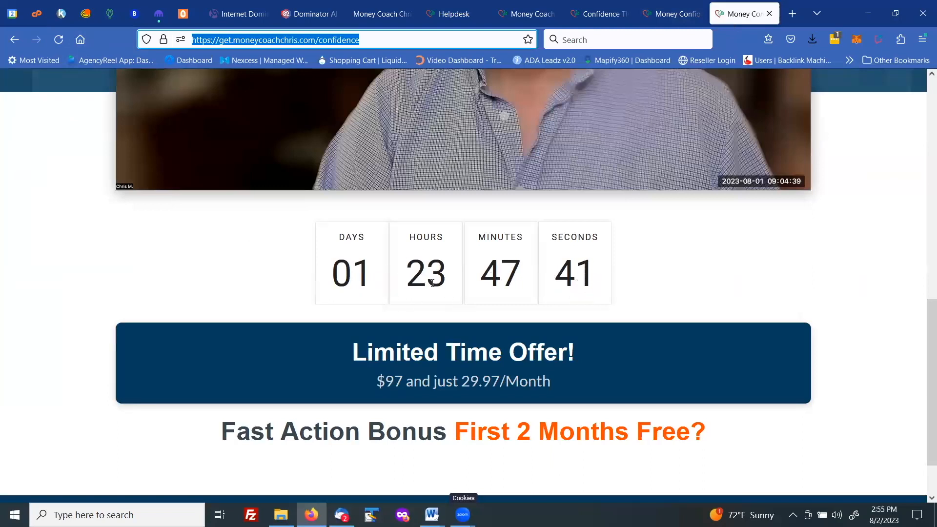
Step: Open the get.moneycoachchris.com/confidencefinaloffer page and scroll through its sign-up section
{"action": "left_click", "coordinate": [365, 40]}
{"action": "type", "text": "final offer"}
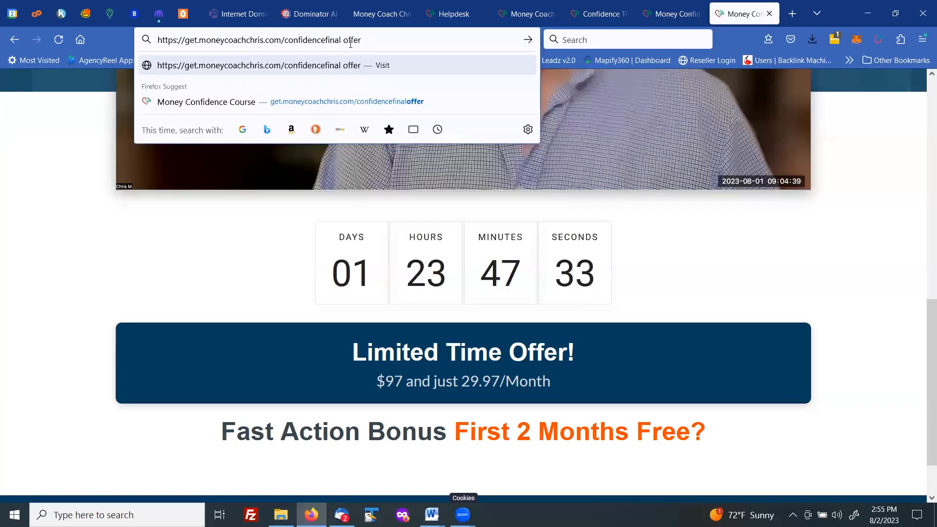
{"action": "key", "text": "Return"}
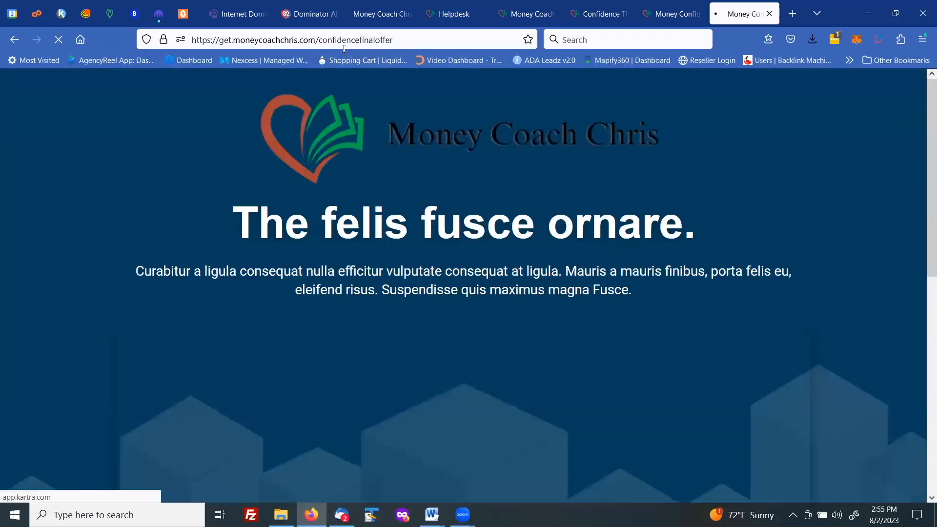
{"action": "scroll", "coordinate": [391, 226], "scroll_direction": "down", "scroll_amount": 10}
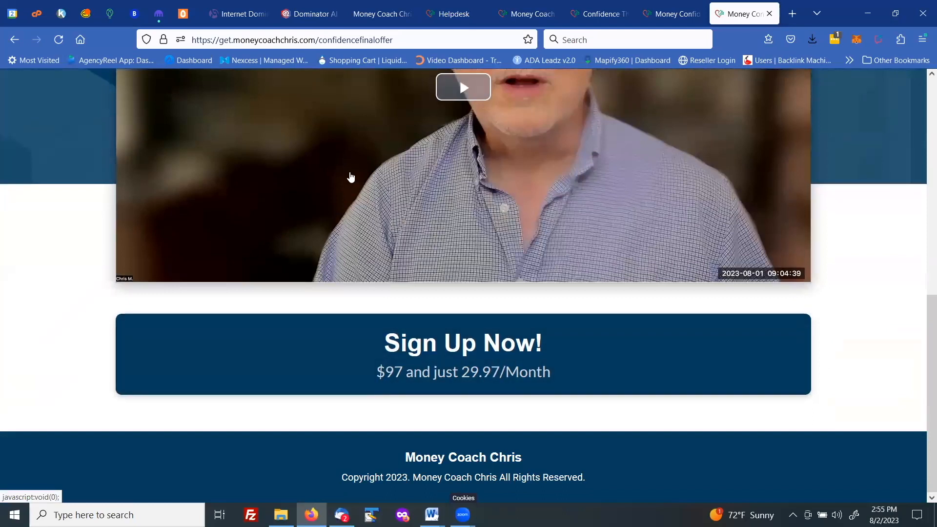
Step: Return to the Confidence sequence editor and finish editing with Done & Exit
{"action": "left_click", "coordinate": [60, 16]}
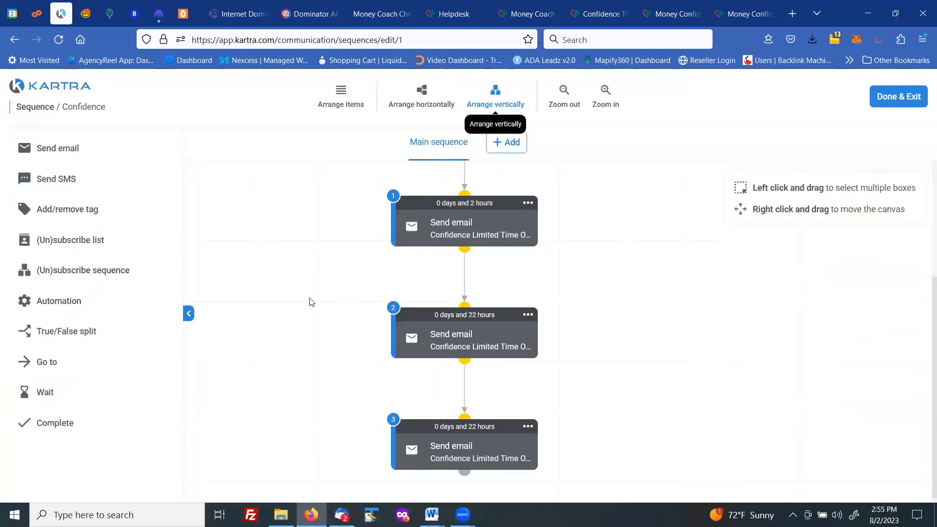
{"action": "scroll", "coordinate": [310, 301], "scroll_direction": "up", "scroll_amount": 3}
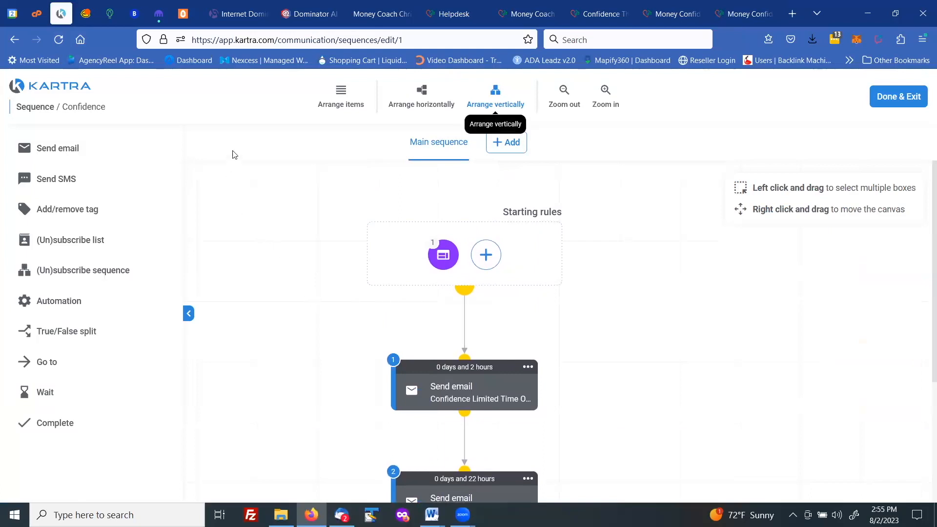
{"action": "left_click", "coordinate": [886, 102]}
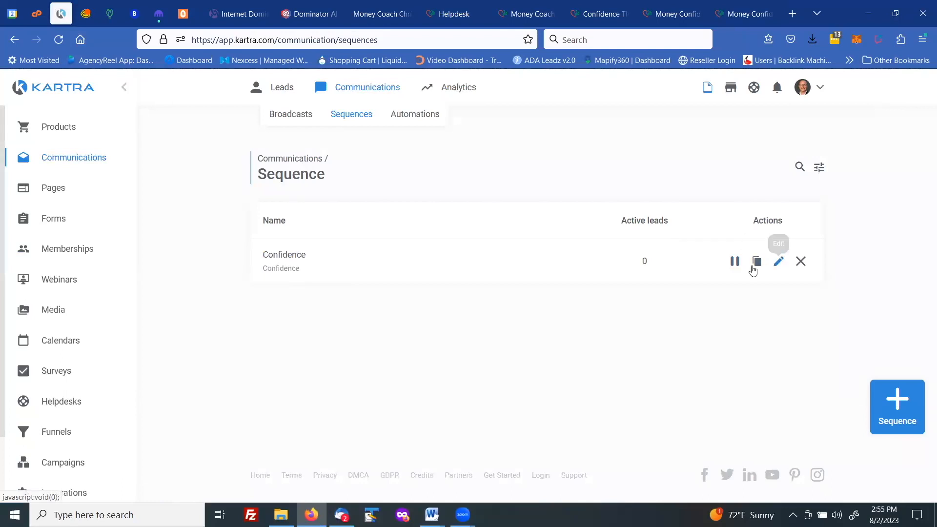
Step: Start a new automation whose IF trigger is Customer buys product Money Confidence Course at any price point
{"action": "left_click", "coordinate": [419, 116]}
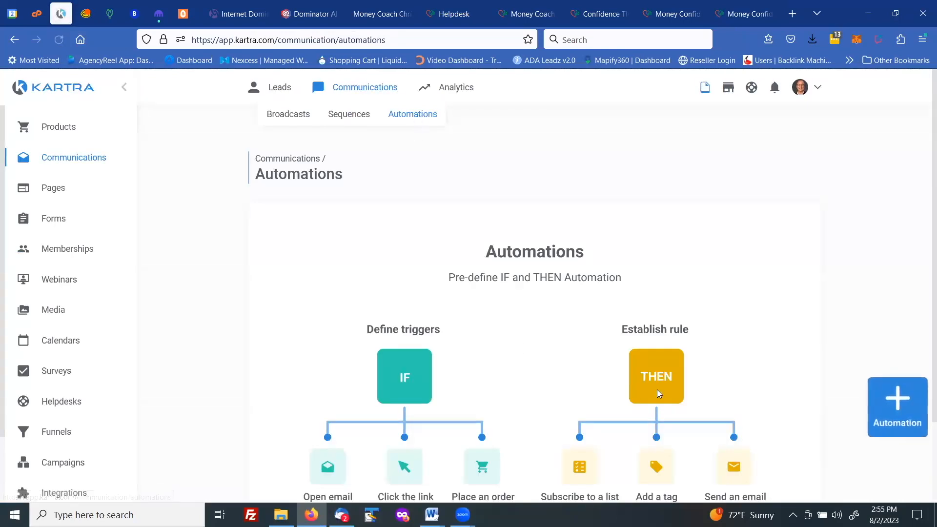
{"action": "left_click", "coordinate": [896, 399]}
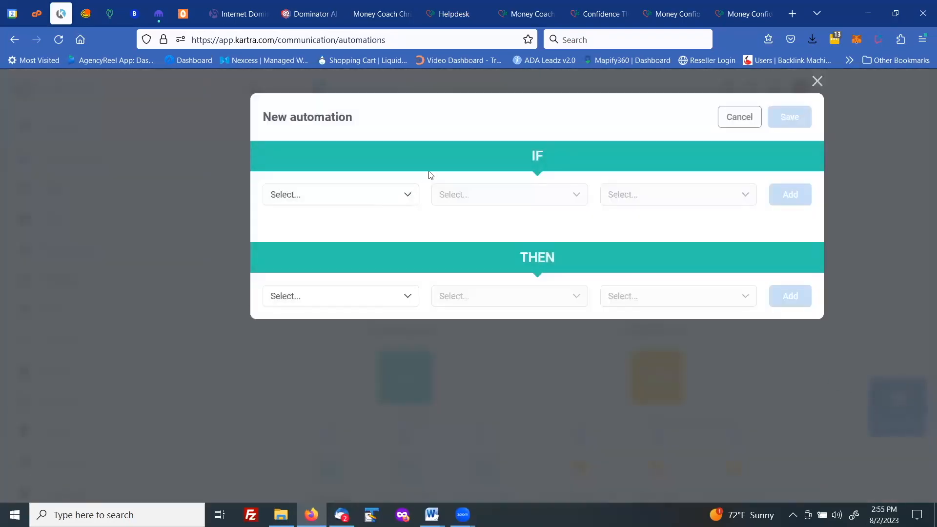
{"action": "left_click", "coordinate": [406, 196]}
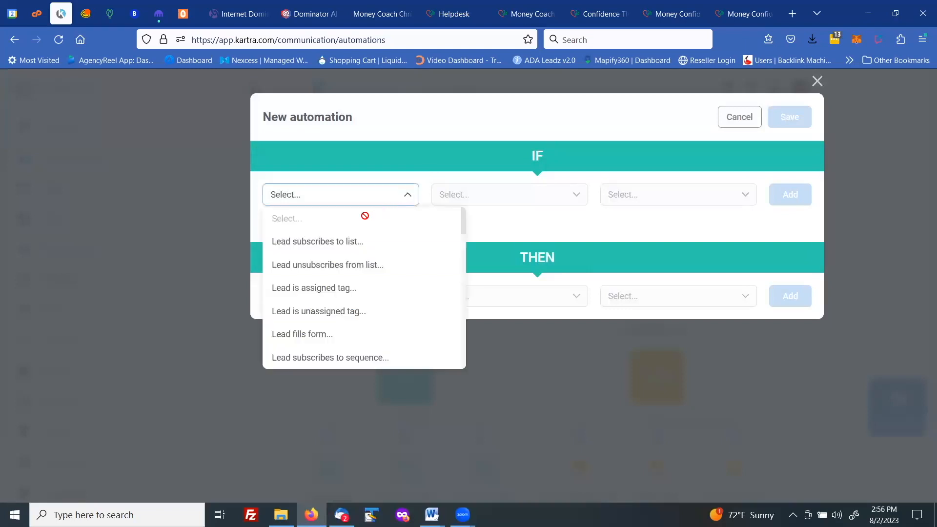
{"action": "scroll", "coordinate": [320, 315], "scroll_direction": "down", "scroll_amount": 4}
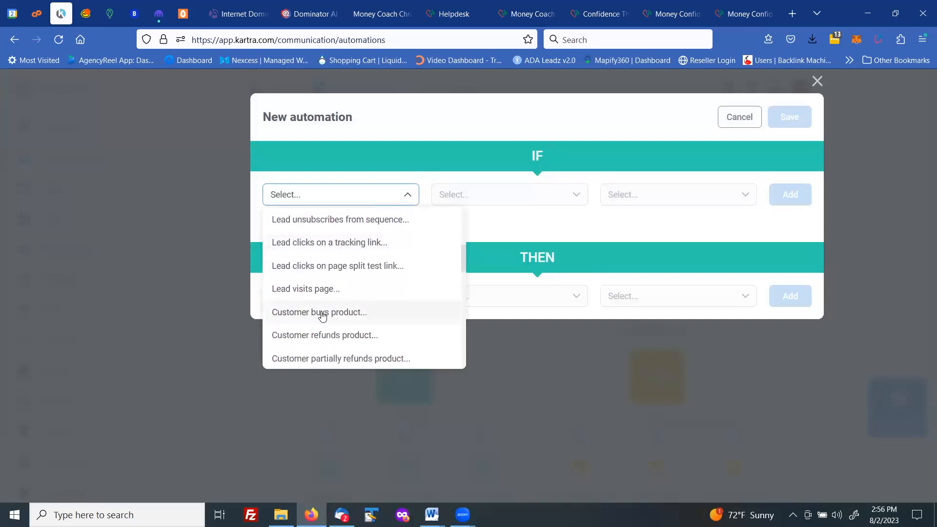
{"action": "left_click", "coordinate": [322, 312]}
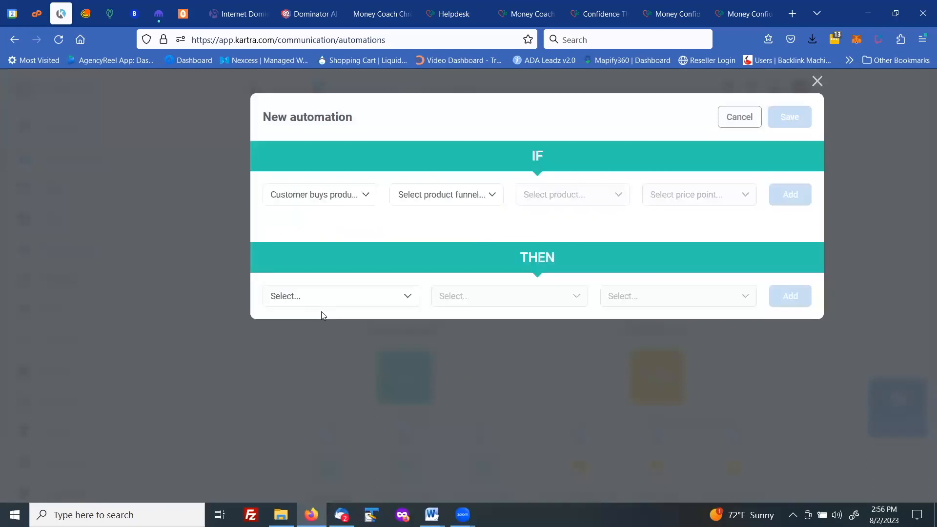
{"action": "left_click", "coordinate": [464, 202]}
{"action": "left_click", "coordinate": [447, 268]}
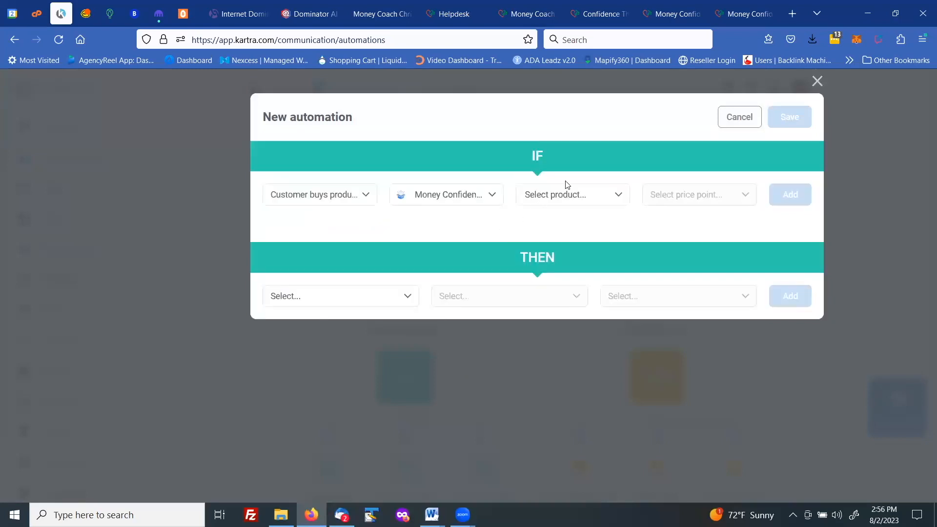
{"action": "left_click", "coordinate": [565, 193]}
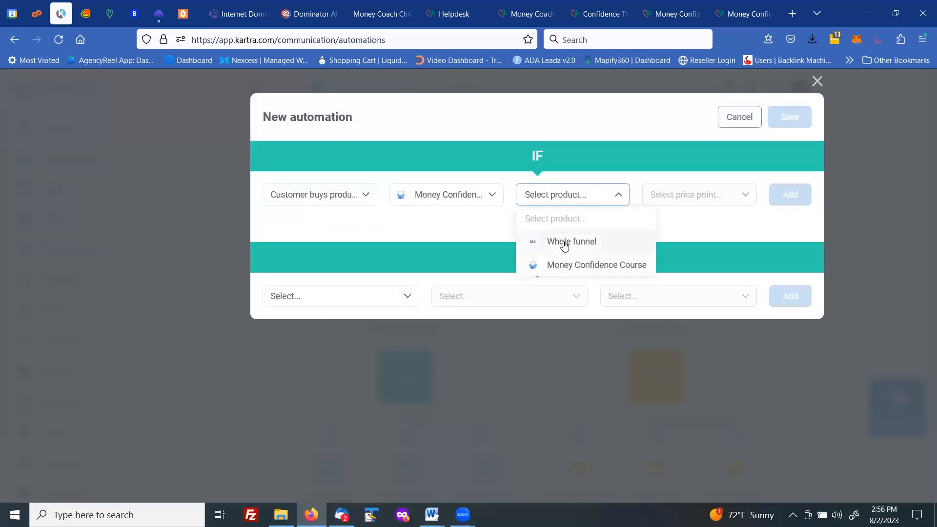
{"action": "left_click", "coordinate": [564, 268]}
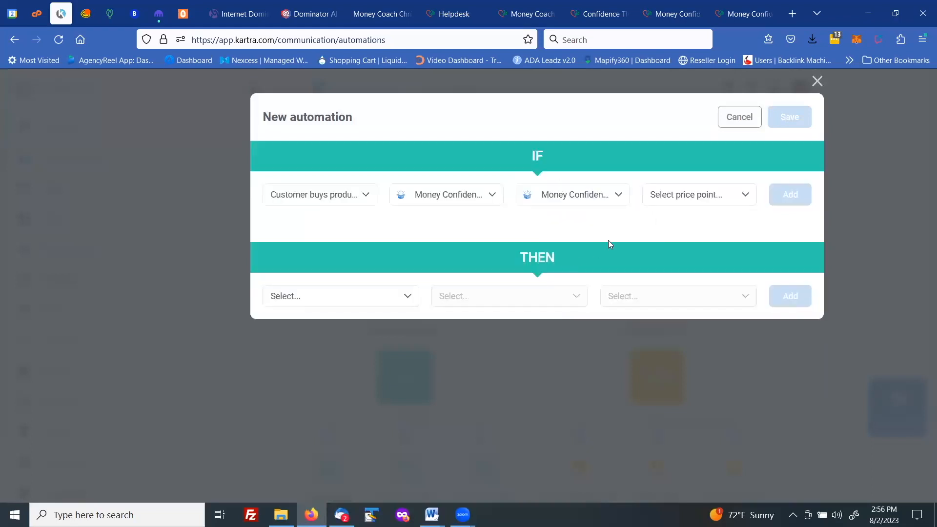
{"action": "left_click", "coordinate": [677, 202]}
{"action": "left_click", "coordinate": [677, 240]}
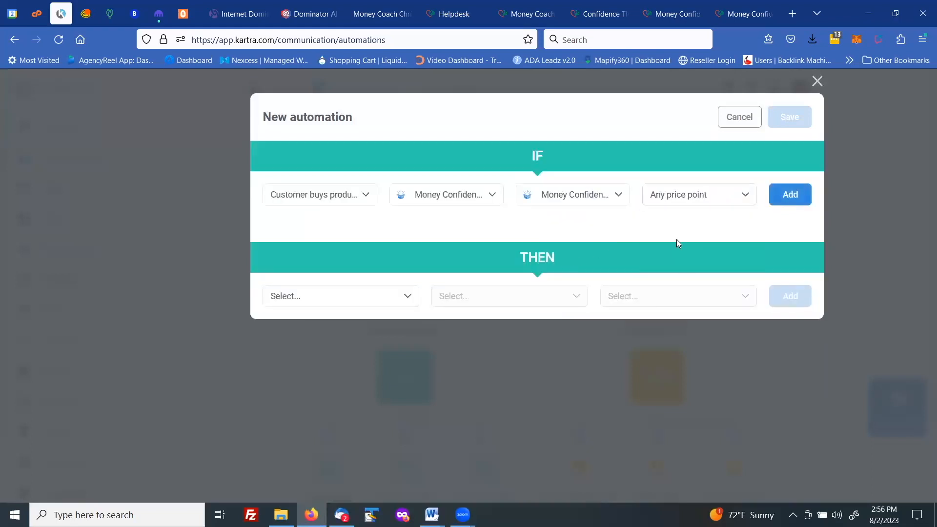
{"action": "left_click", "coordinate": [792, 196]}
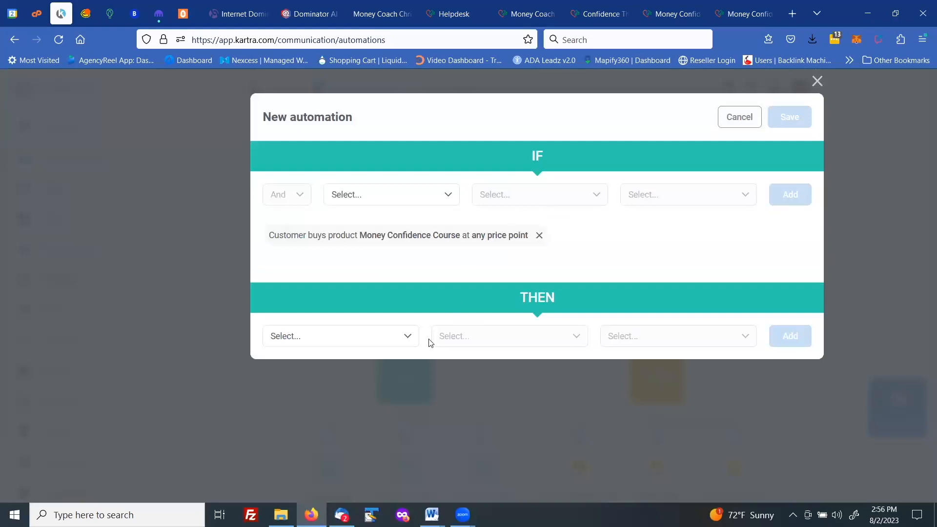
Step: Add the THEN action Unsubscribe from sequence Confidence and save the automation
{"action": "left_click", "coordinate": [407, 338]}
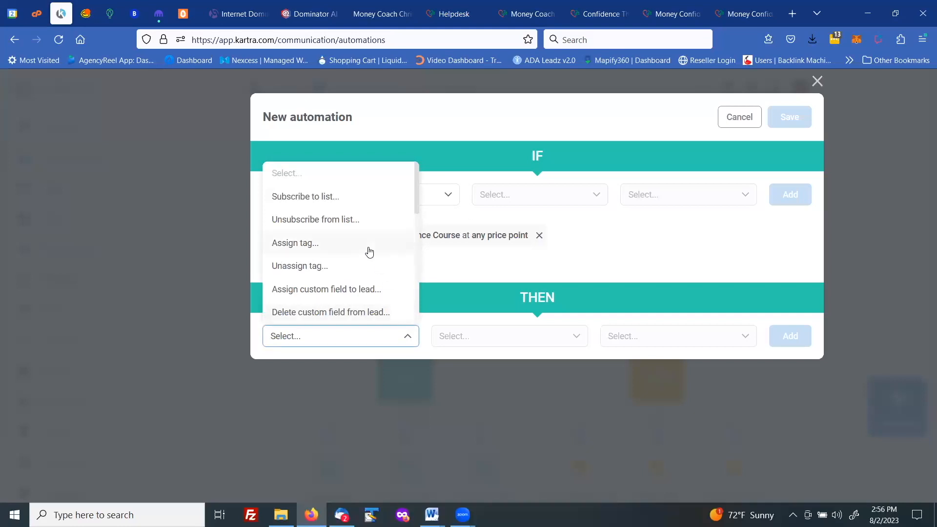
{"action": "scroll", "coordinate": [369, 251], "scroll_direction": "down", "scroll_amount": 2}
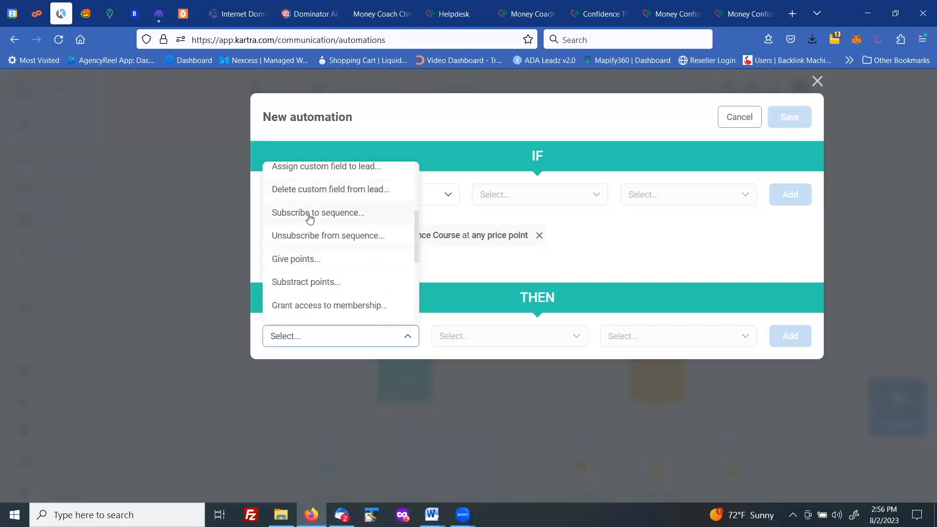
{"action": "left_click", "coordinate": [306, 236]}
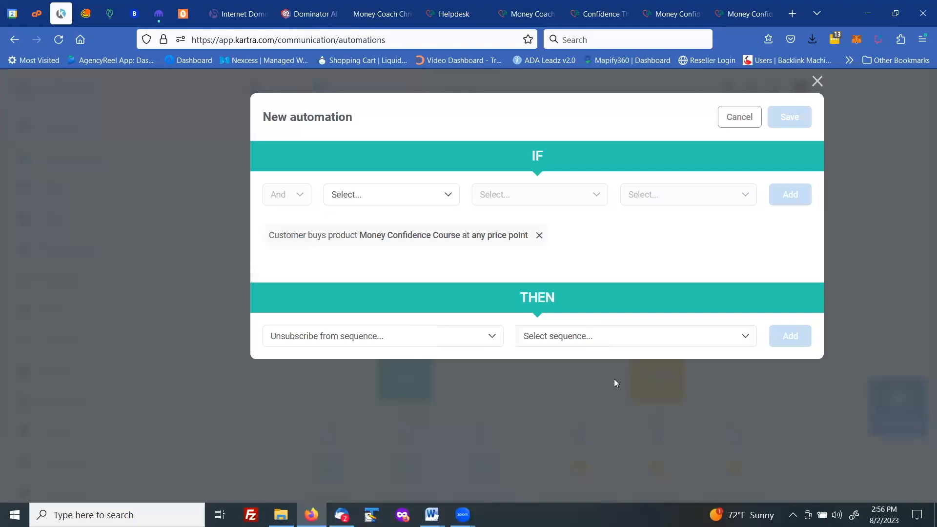
{"action": "left_click", "coordinate": [580, 346]}
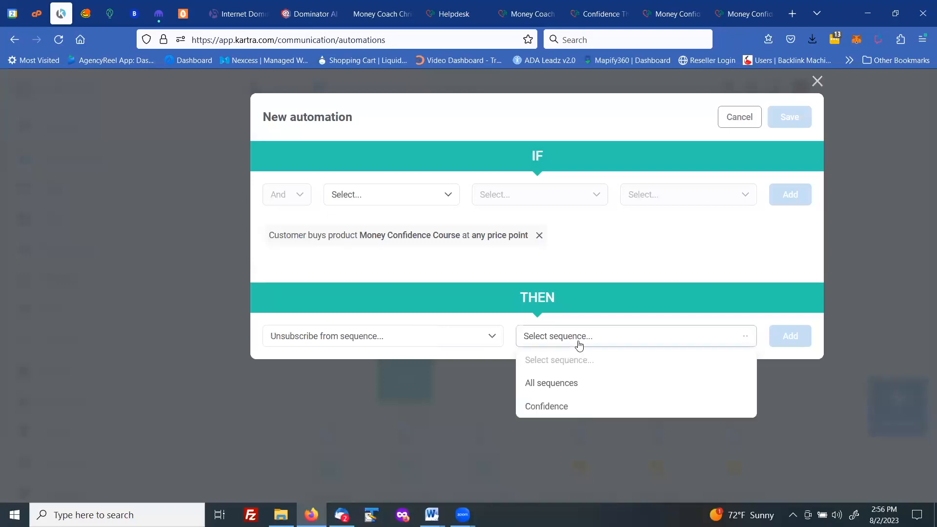
{"action": "left_click", "coordinate": [553, 406]}
{"action": "left_click", "coordinate": [788, 336]}
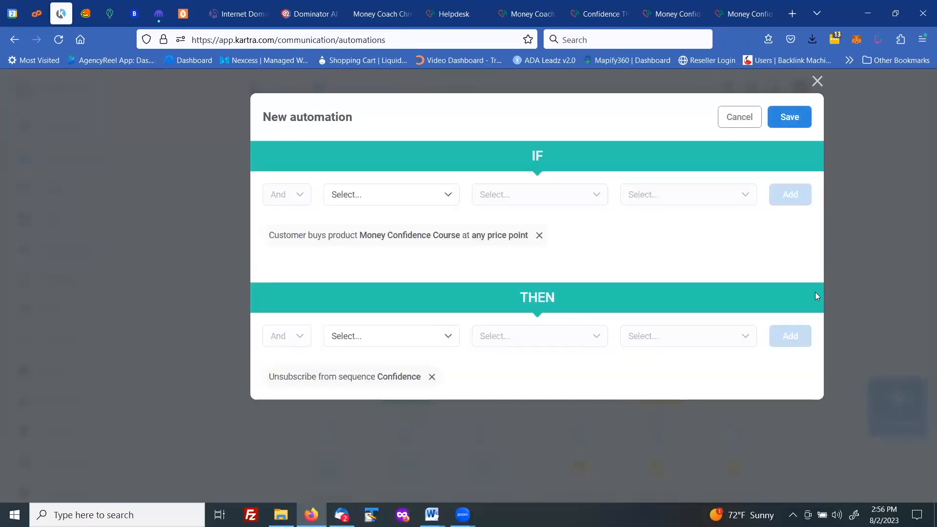
{"action": "left_click", "coordinate": [792, 119]}
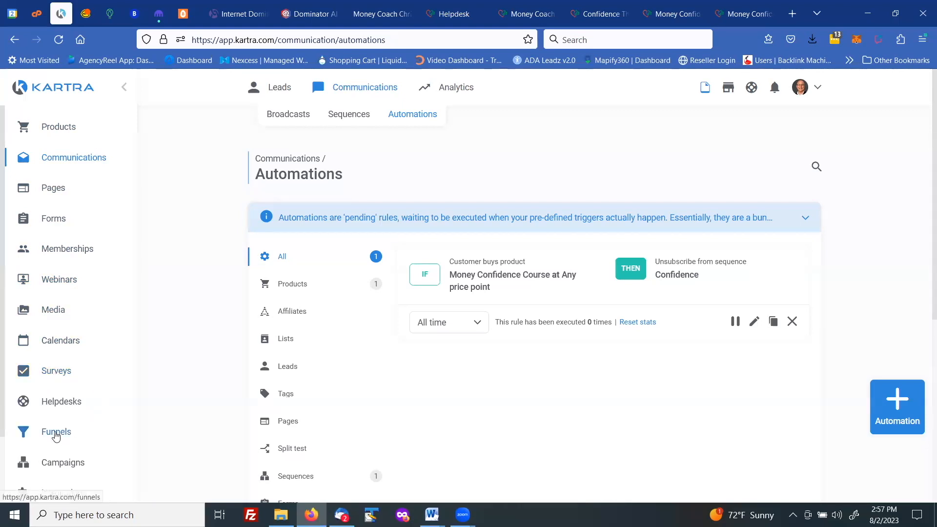
Step: Go to the Pages section listing the Confidence pages
{"action": "scroll", "coordinate": [71, 445], "scroll_direction": "down", "scroll_amount": 1}
{"action": "scroll", "coordinate": [71, 445], "scroll_direction": "down", "scroll_amount": 3}
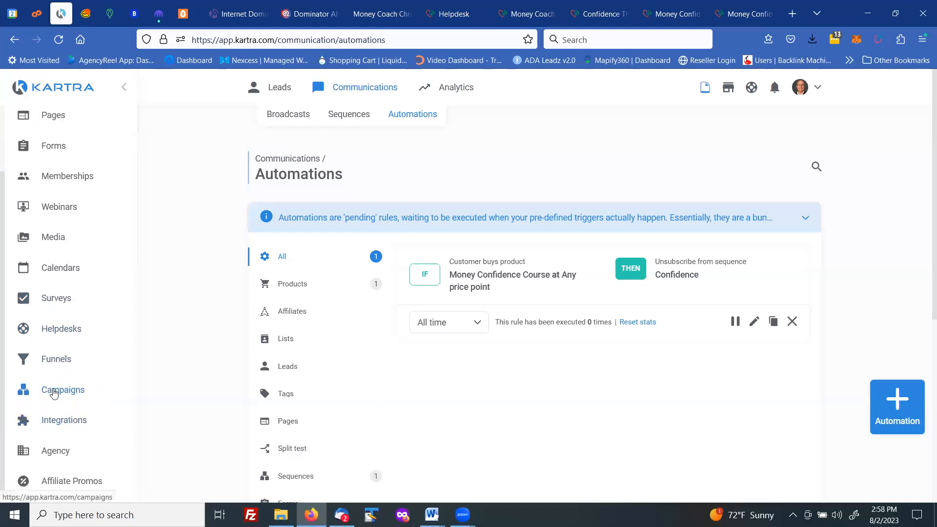
{"action": "scroll", "coordinate": [53, 393], "scroll_direction": "up", "scroll_amount": 3}
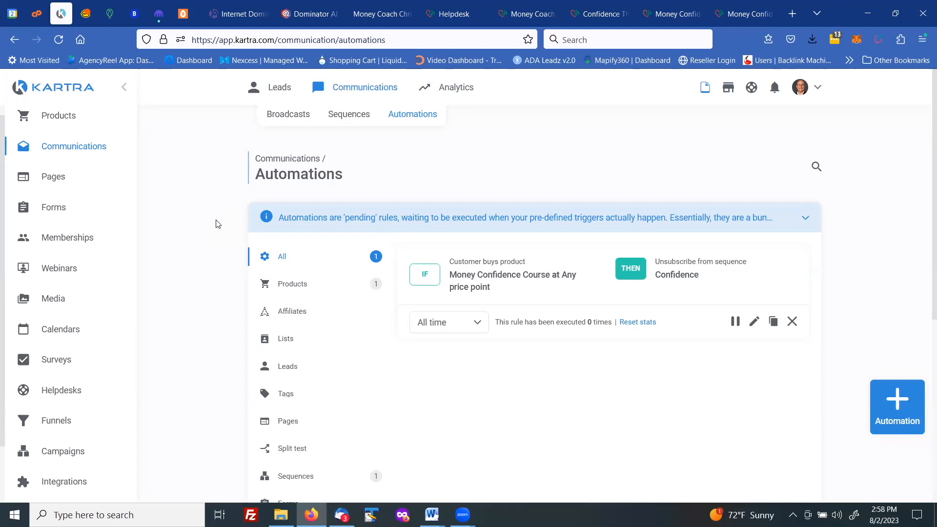
{"action": "left_click", "coordinate": [77, 178]}
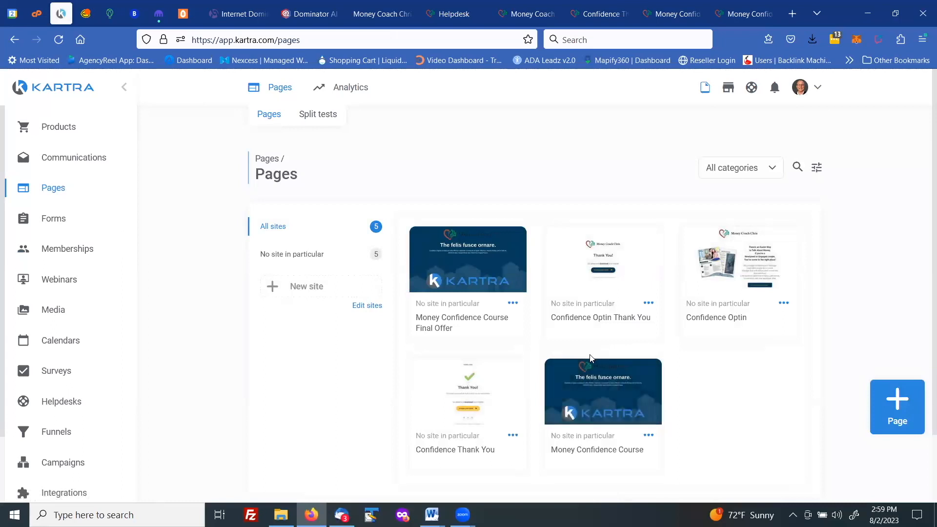
{"action": "mouse_move", "coordinate": [465, 275]}
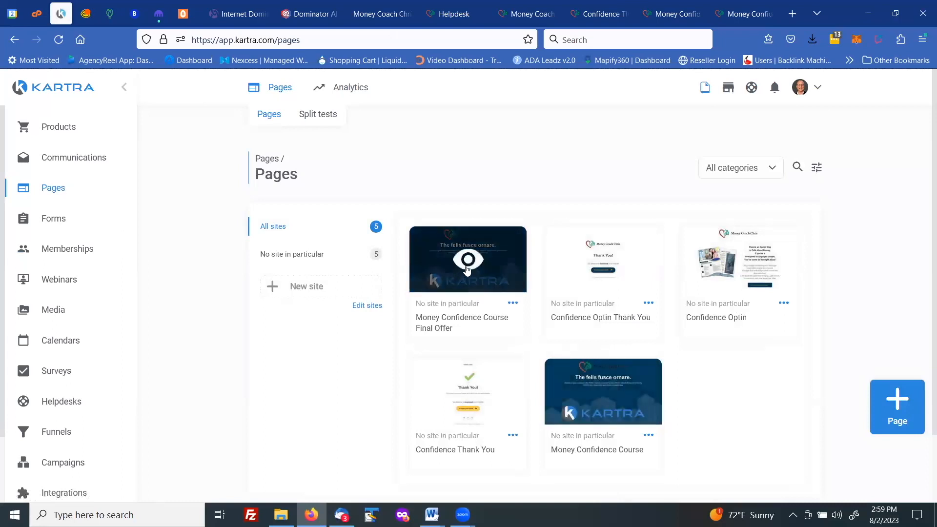